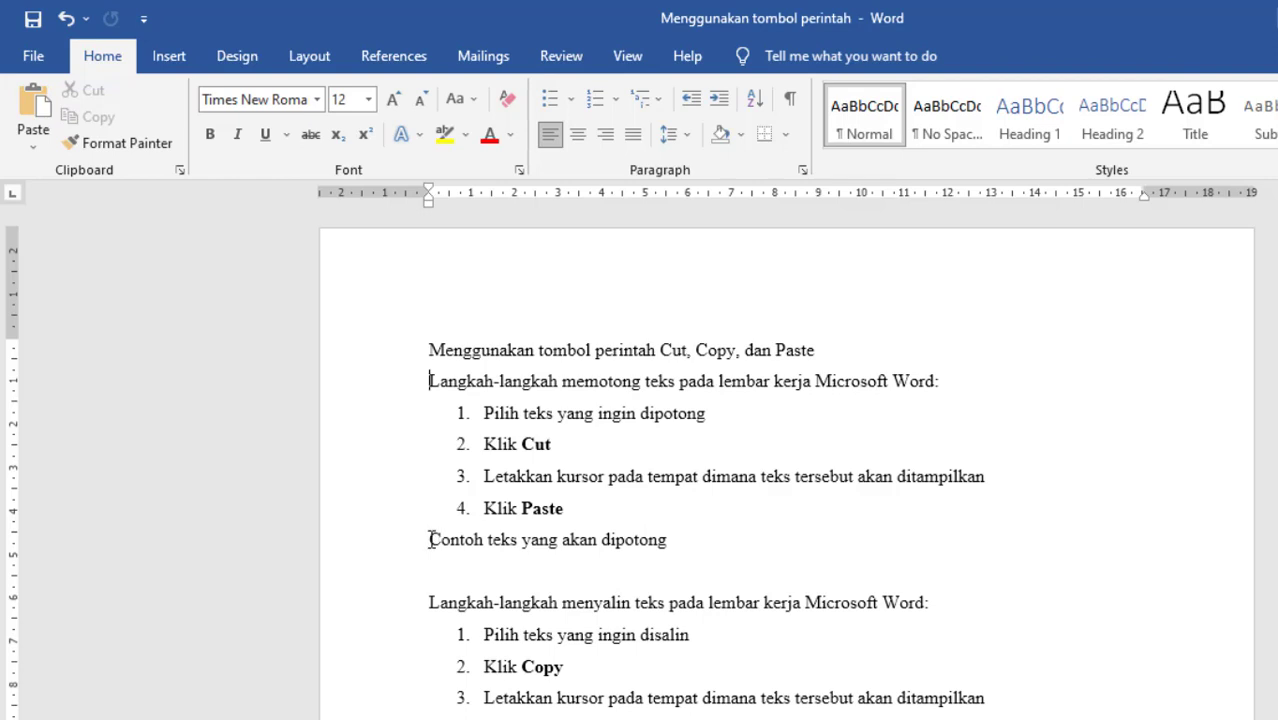
Cut the line "Contoh teks yang akan dipotong" and paste it at the document's end, one blank line below "Contoh teks yang akan disalin"
left_click_drag(430, 540, 655, 539)
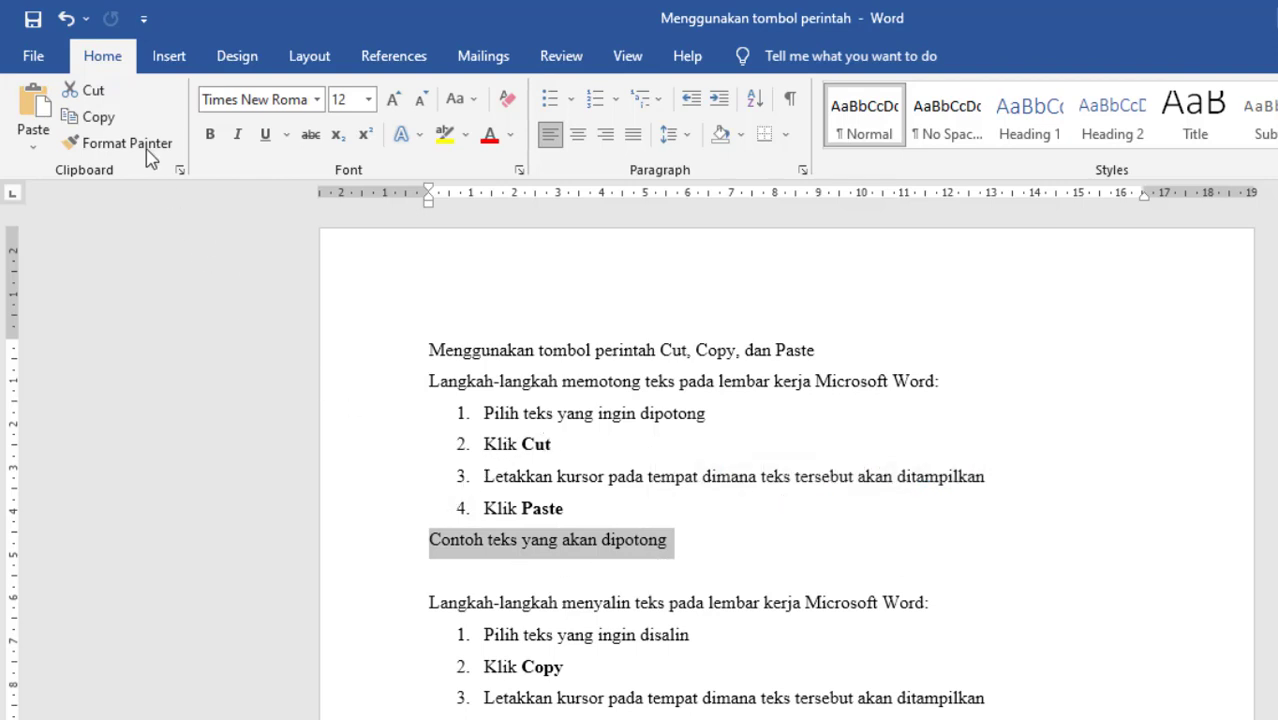
left_click(101, 99)
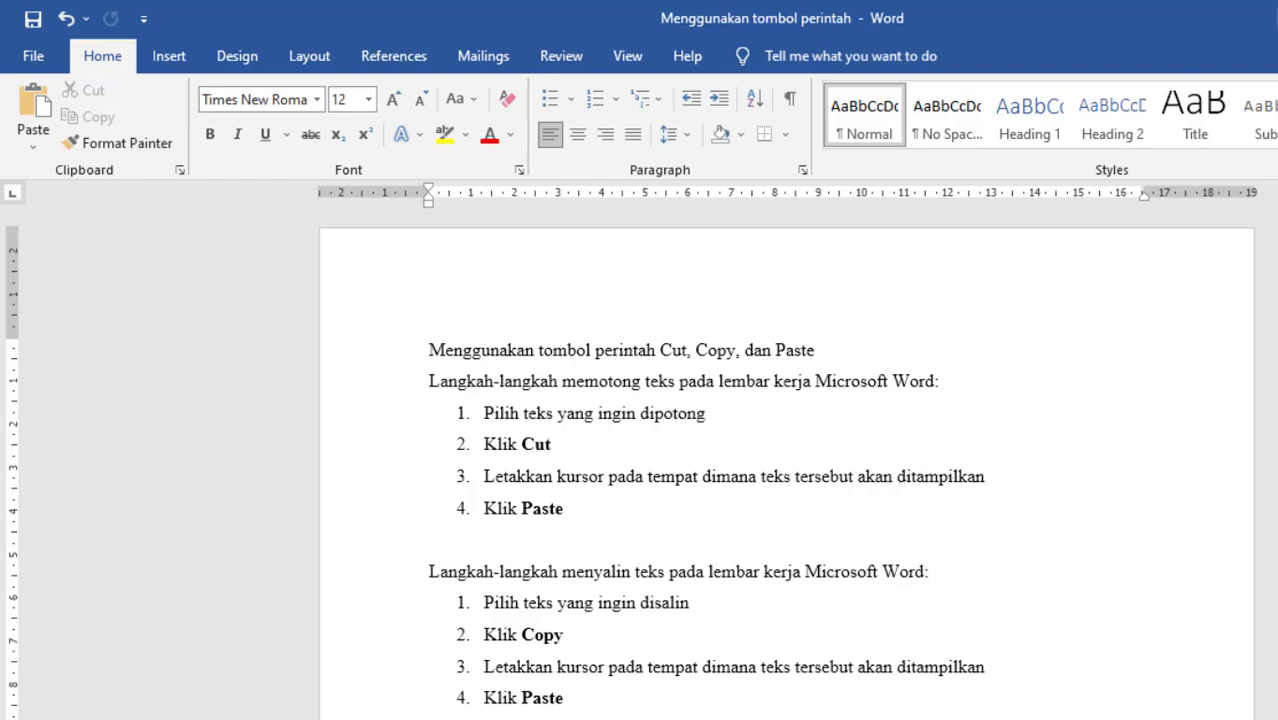
key("ctrl+z")
scroll(471, 628, "down", 5)
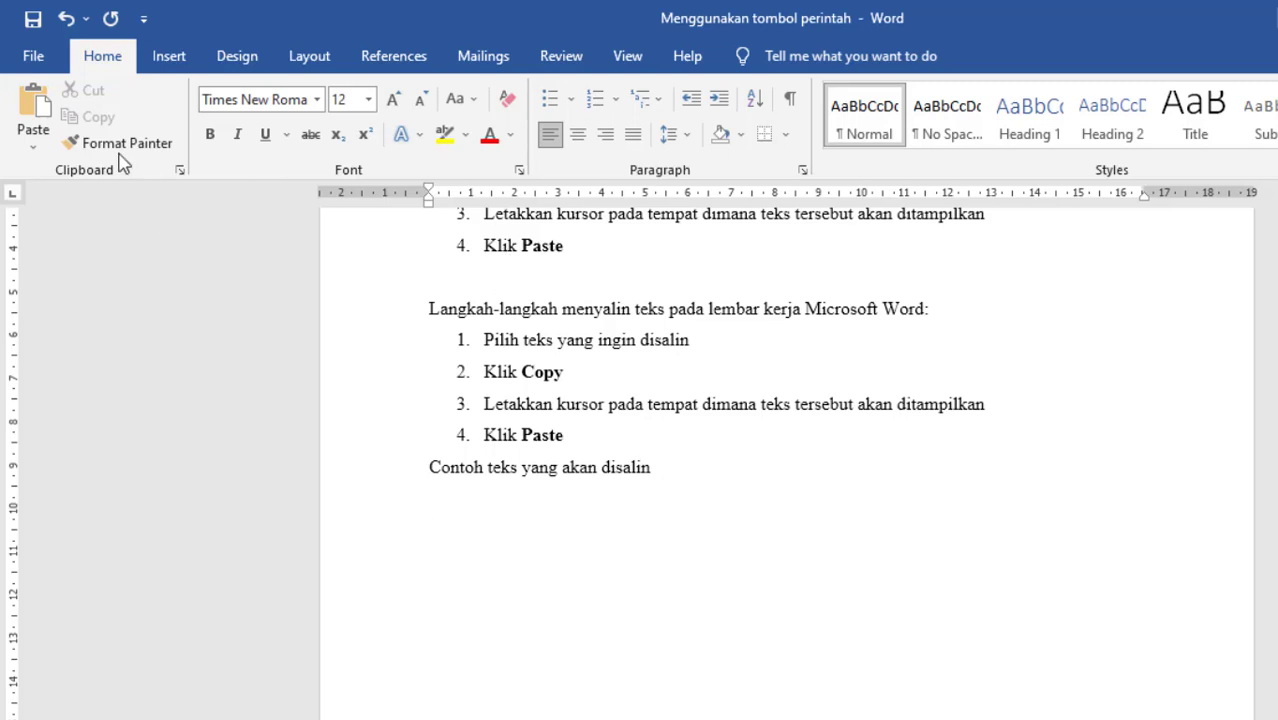
left_click(33, 106)
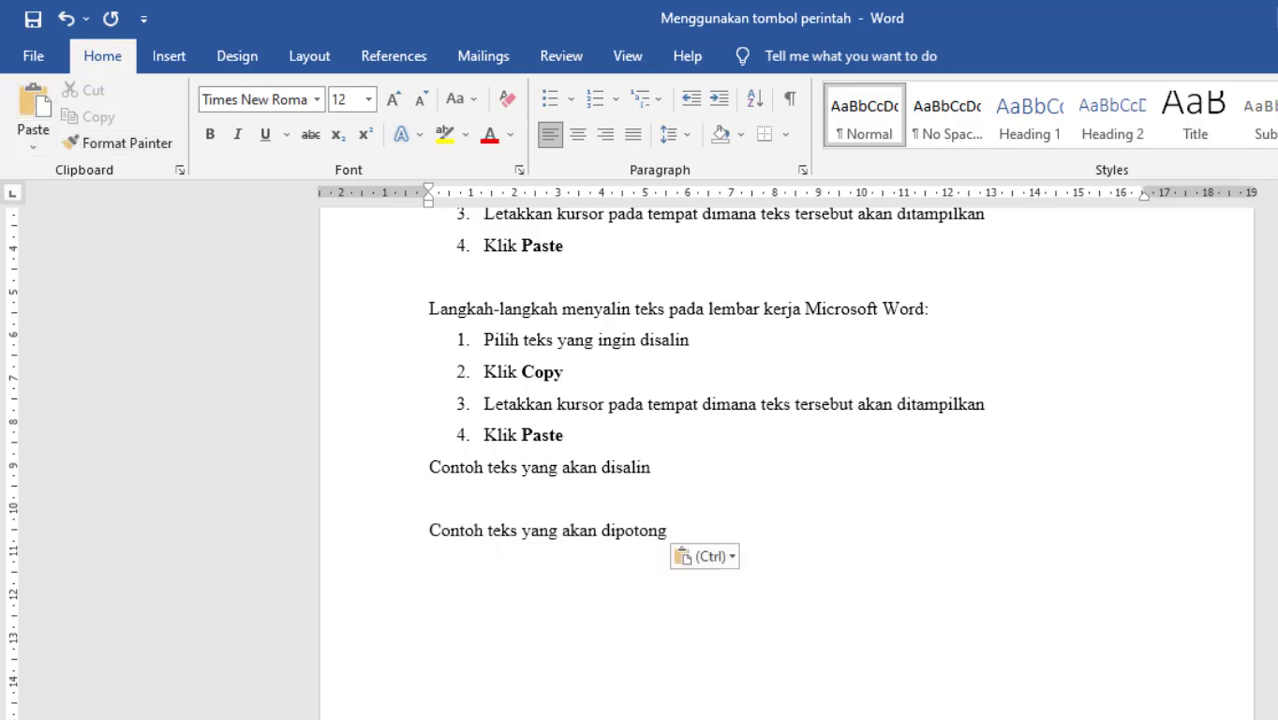
scroll(607, 363, "up", 1)
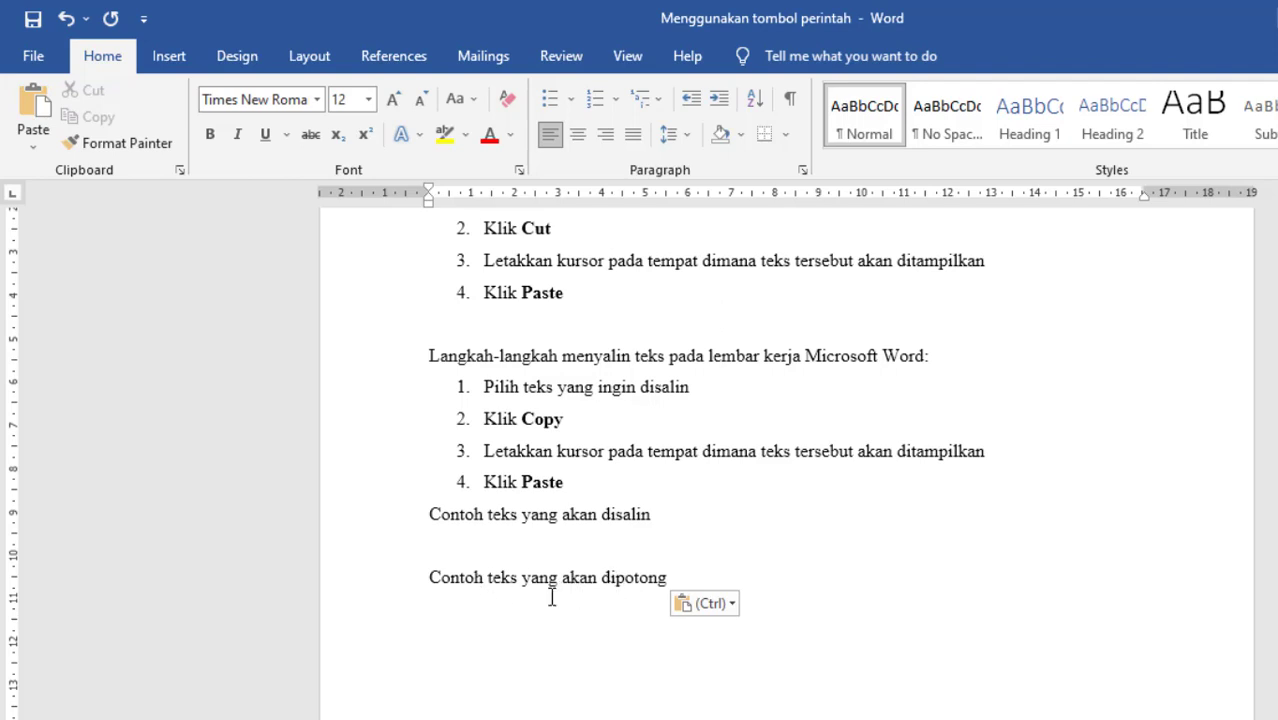
Copy the line "Contoh teks yang akan disalin" and paste it on a new line below "Contoh teks yang akan dipotong"
scroll(1199, 518, "down", 2)
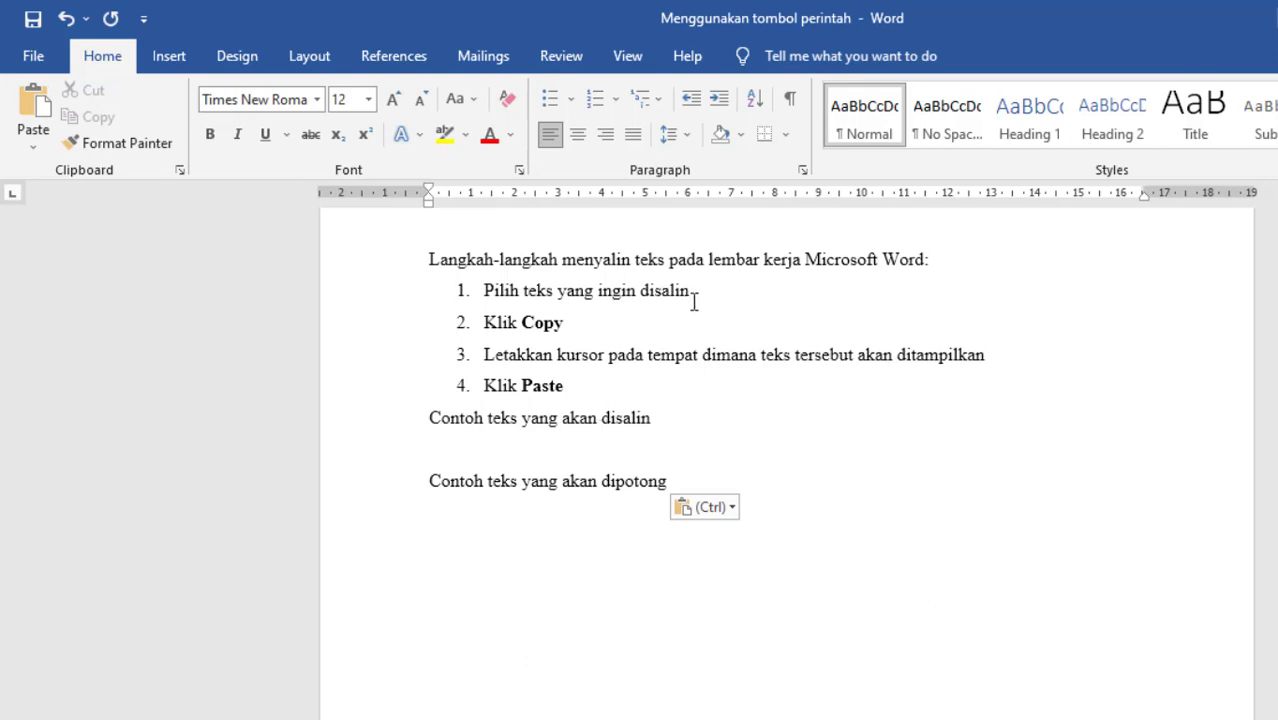
left_click_drag(427, 420, 651, 418)
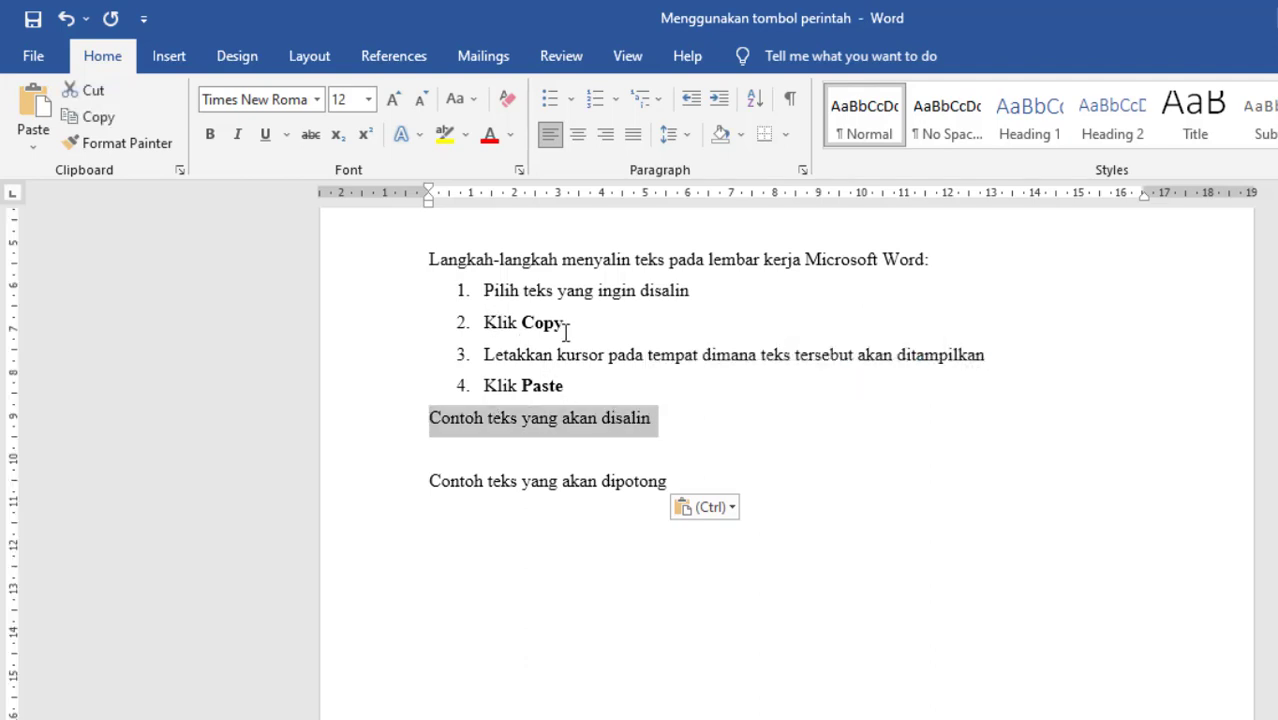
left_click(102, 121)
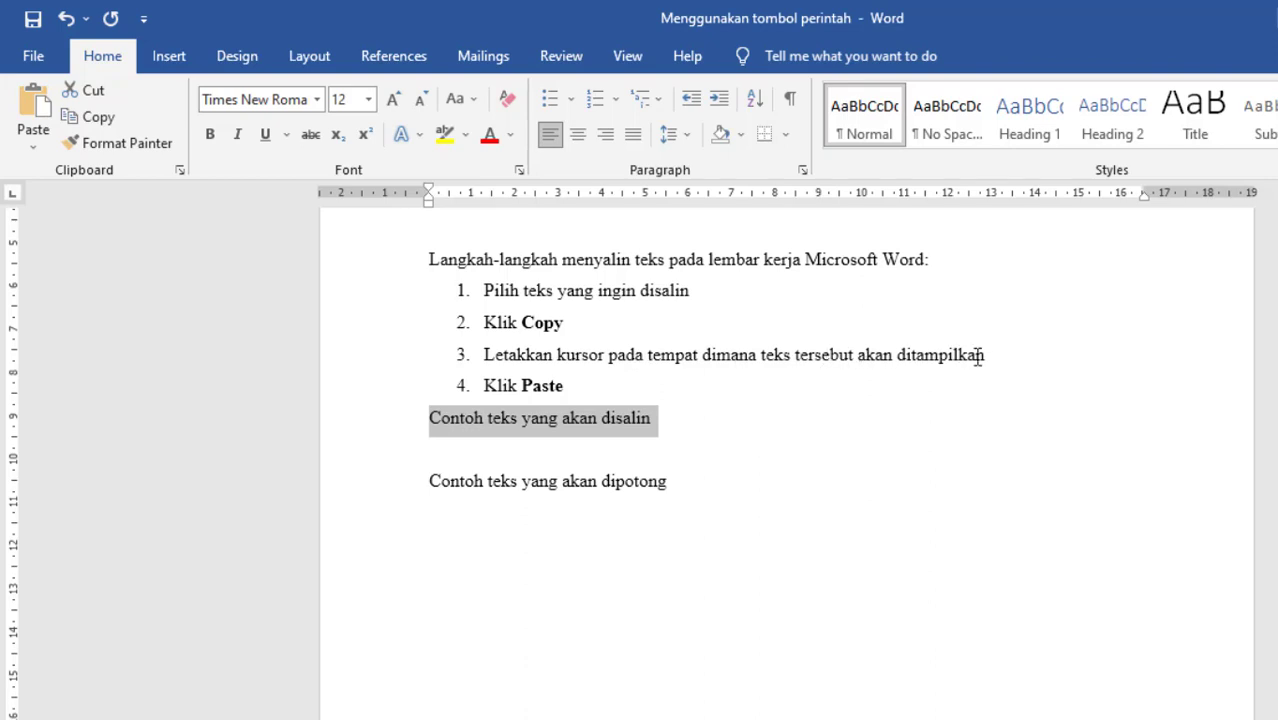
left_click(697, 491)
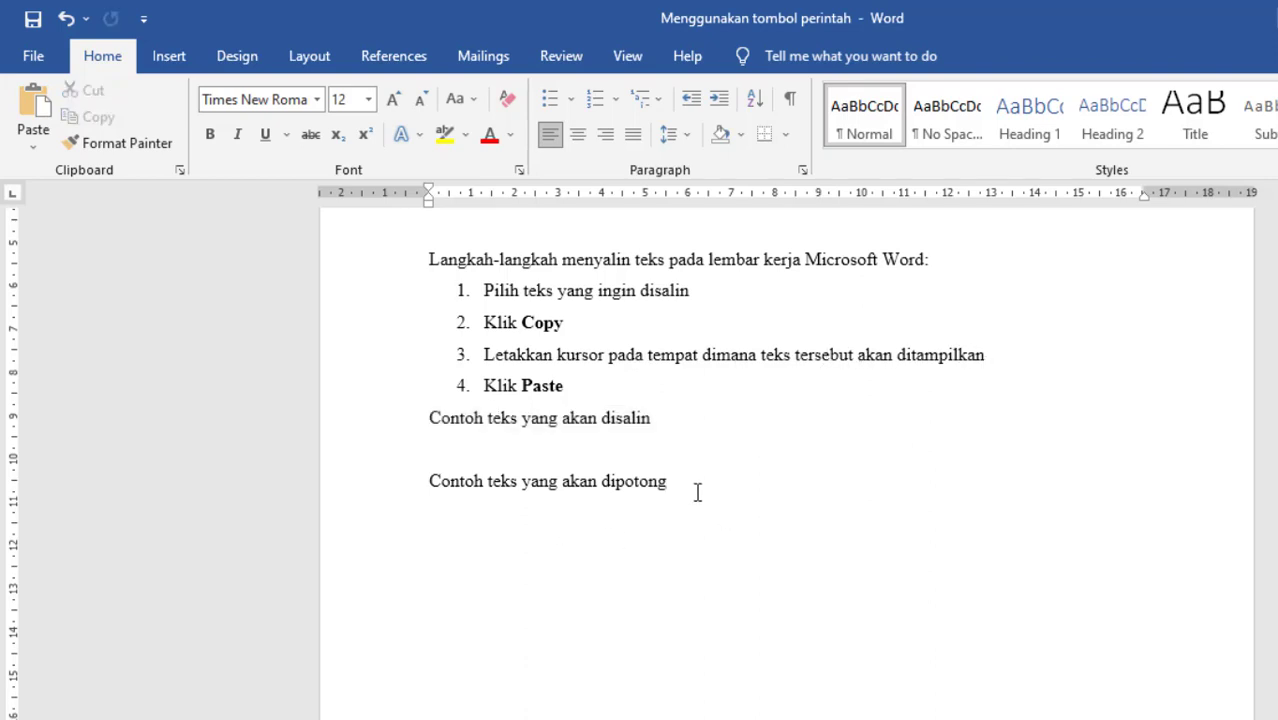
key("Return")
left_click(36, 105)
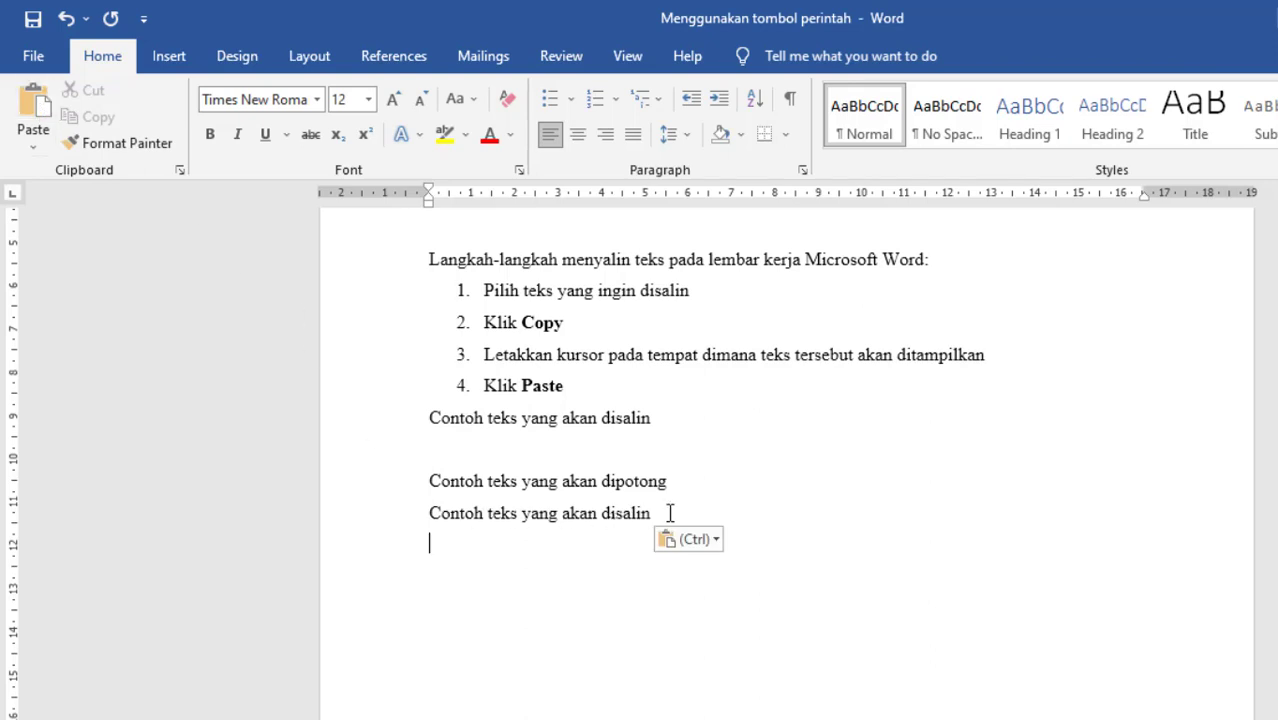
scroll(640, 450, "up", 2)
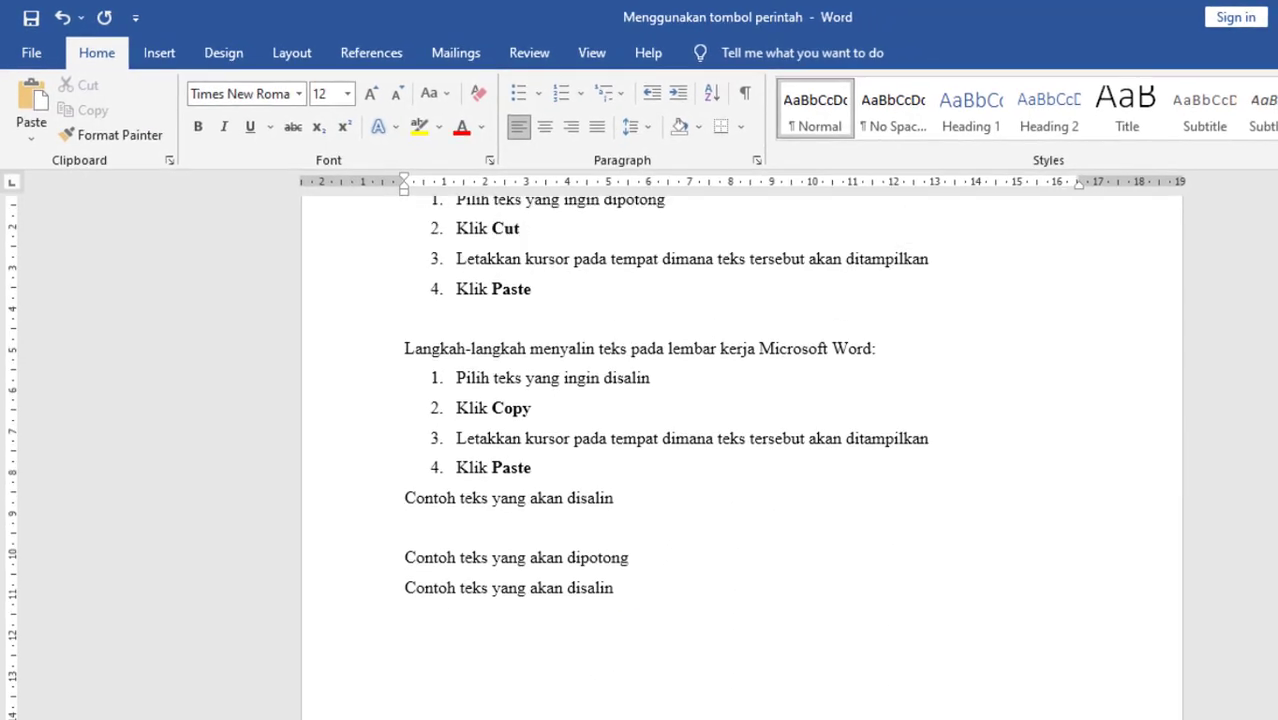
scroll(552, 291, "up", 3)
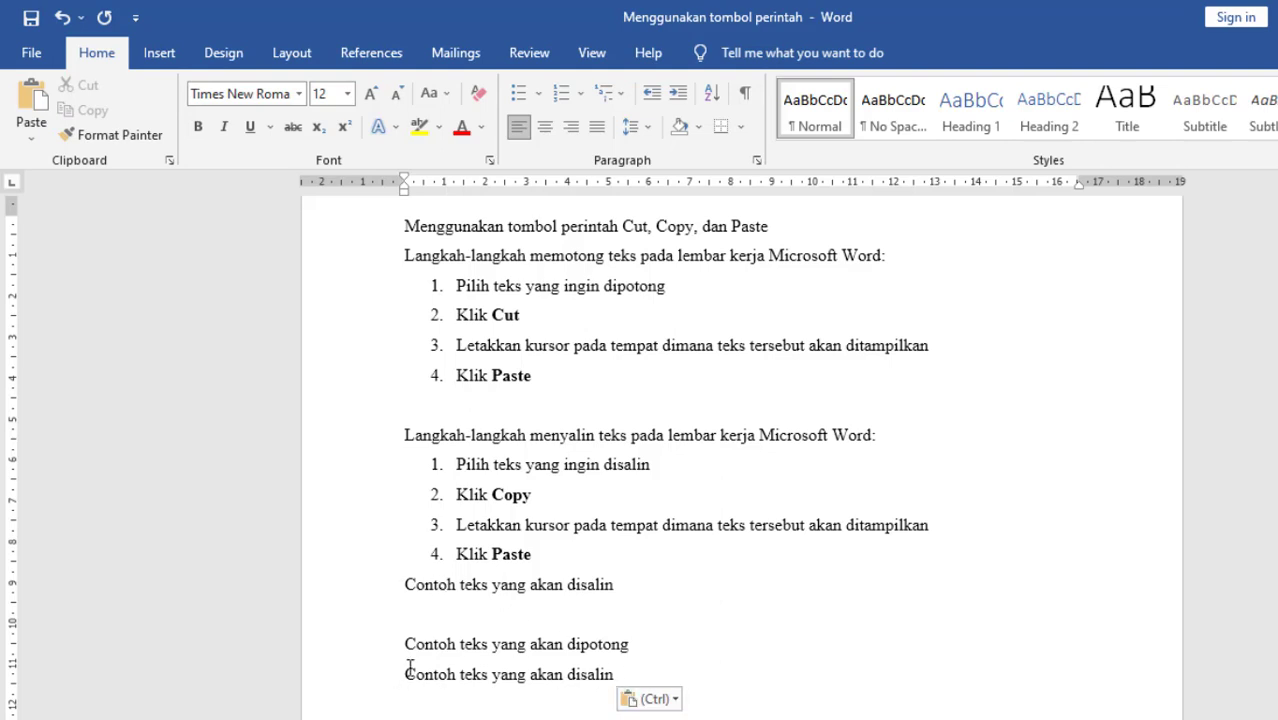
left_click_drag(401, 675, 614, 673)
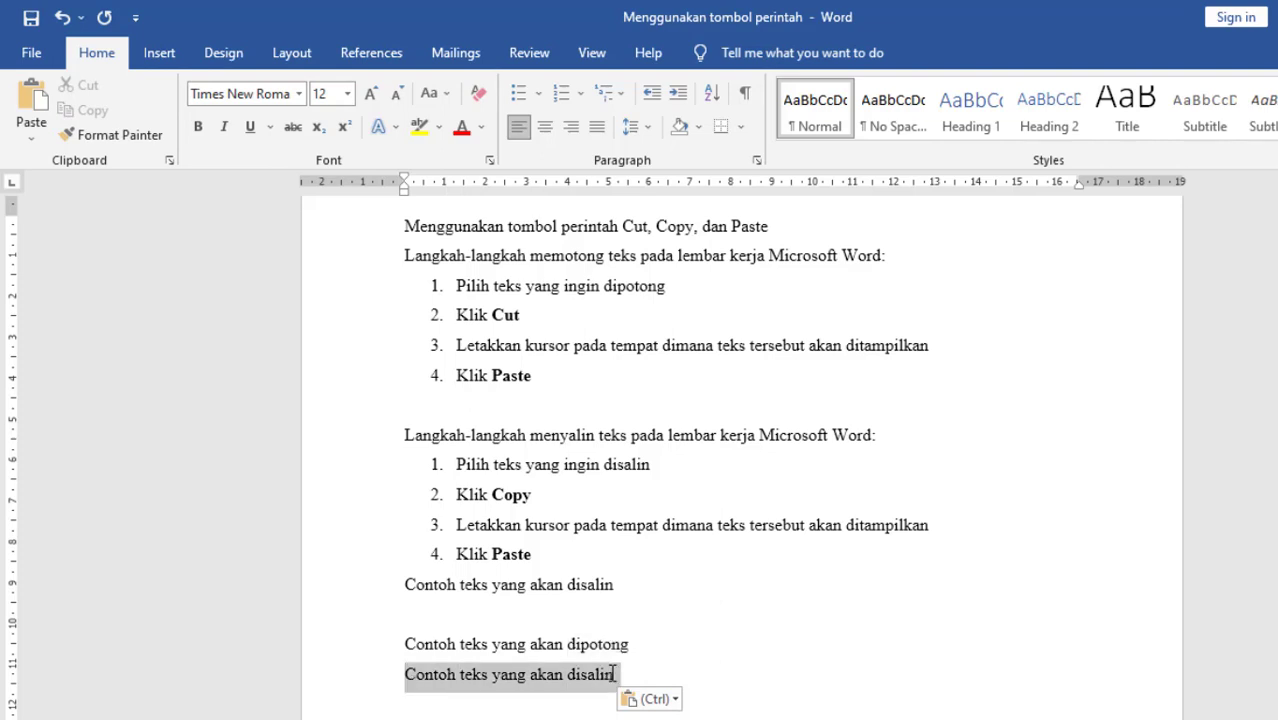
left_click(745, 690)
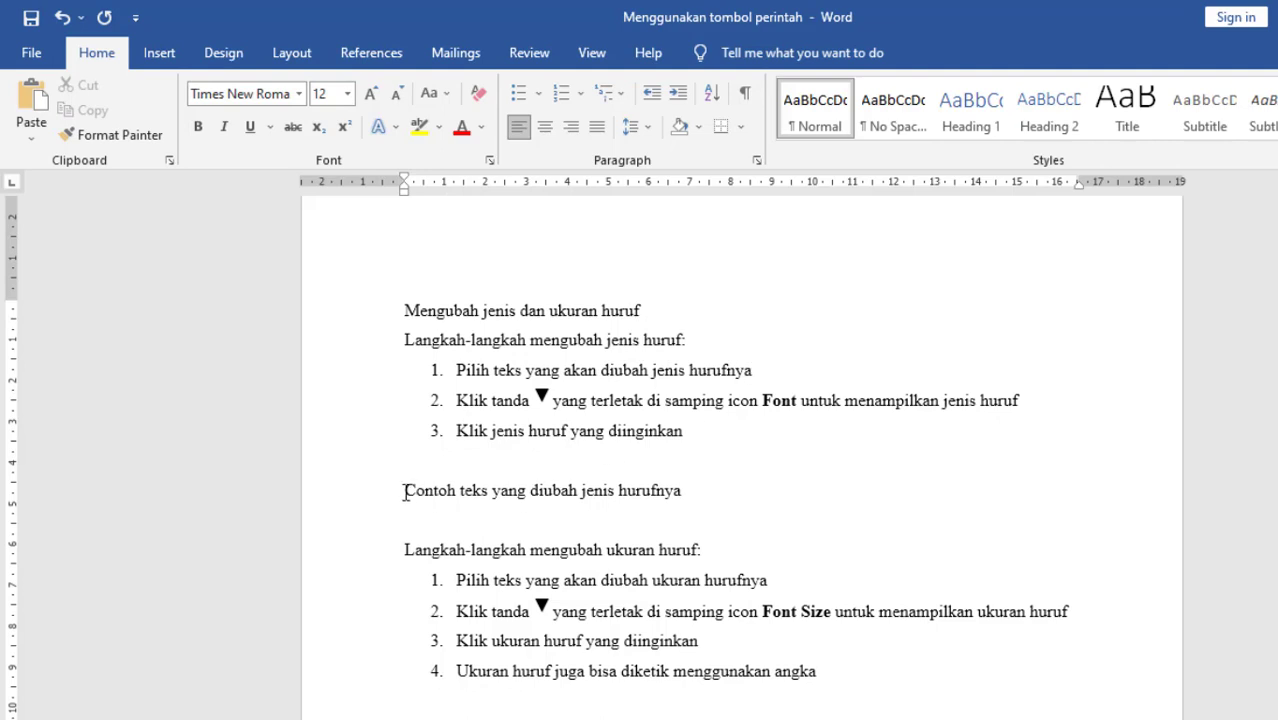
Change the font of the sample line "Contoh teks yang diubah jenis hurufnya" to Arial
left_click_drag(400, 490, 688, 497)
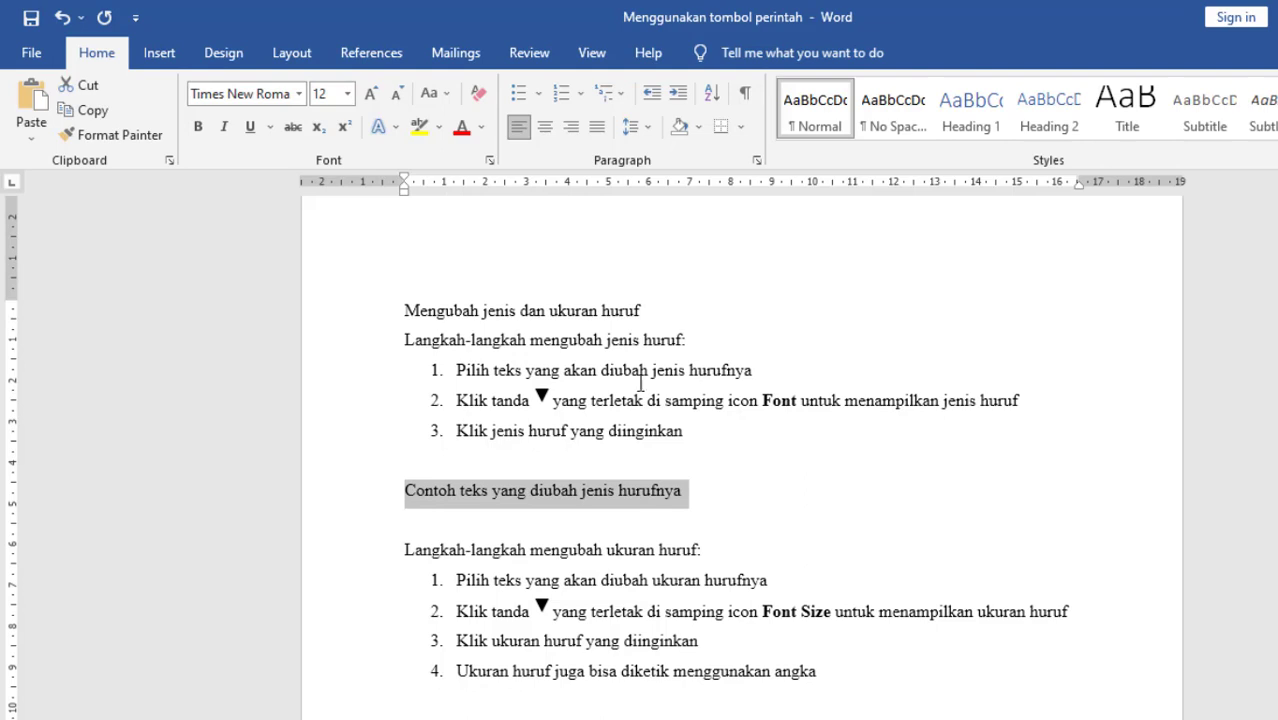
left_click(305, 103)
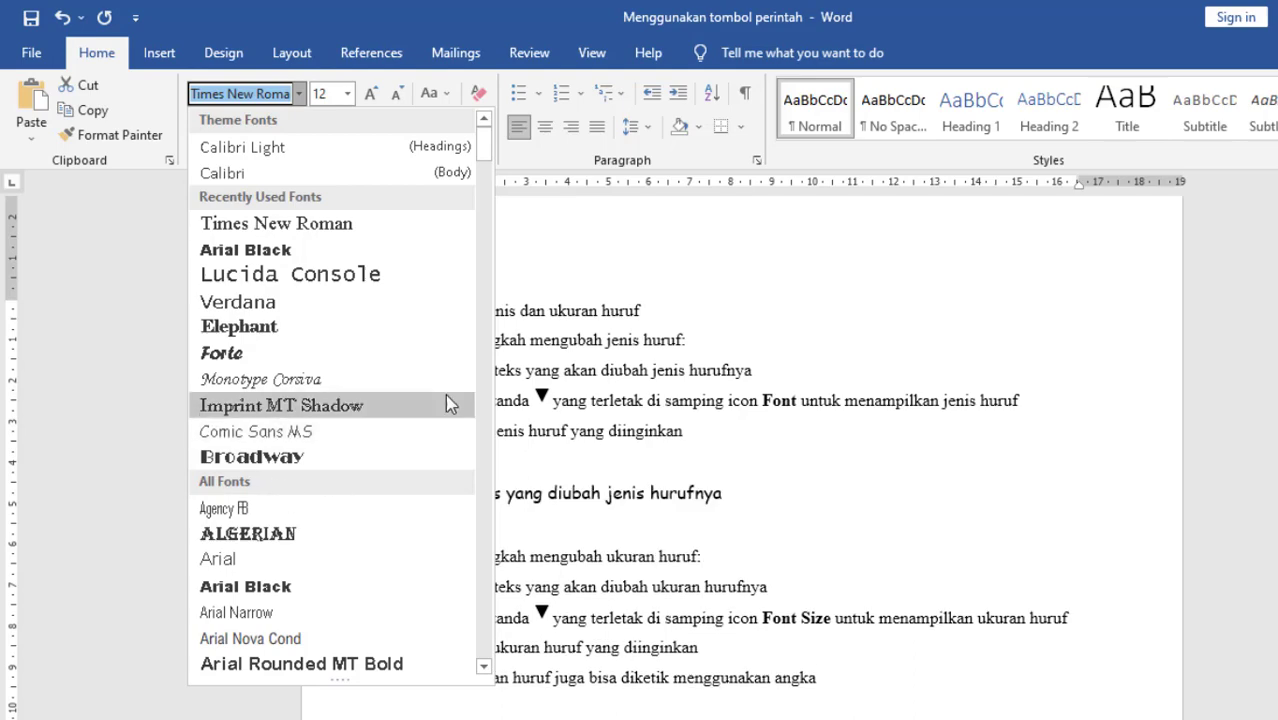
left_click_drag(485, 151, 483, 226)
left_click_drag(483, 218, 490, 183)
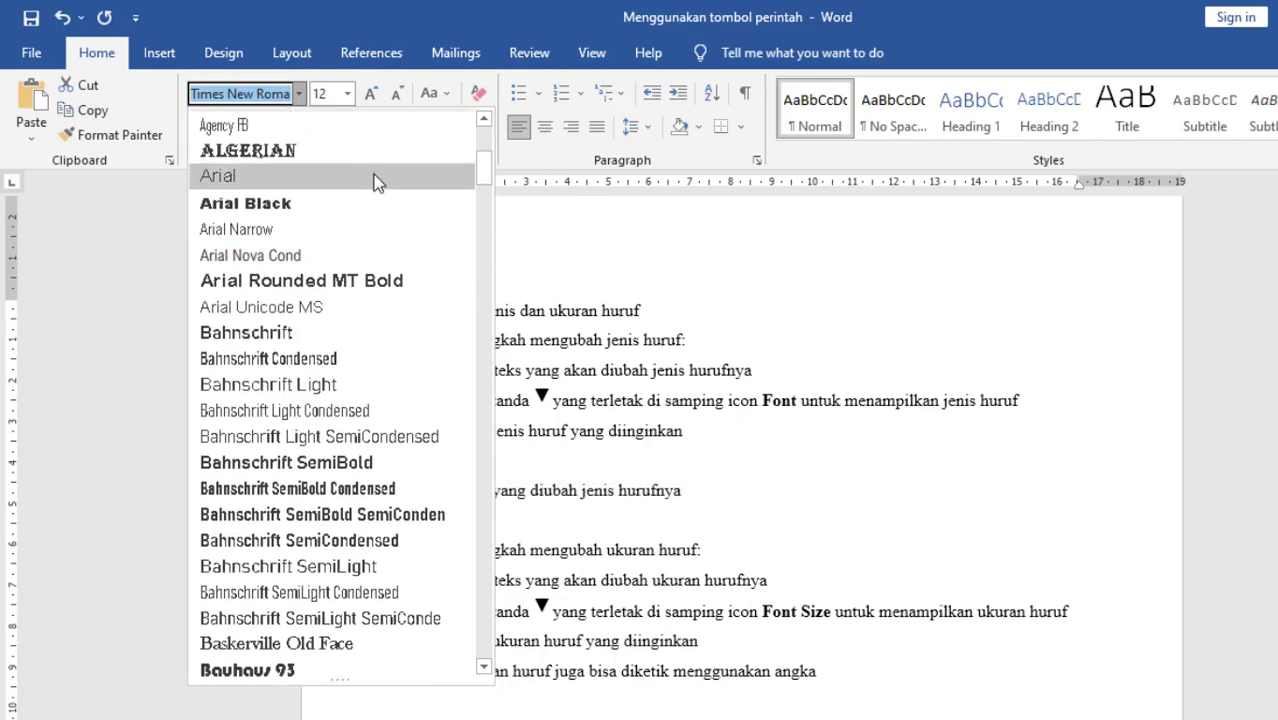
left_click(315, 171)
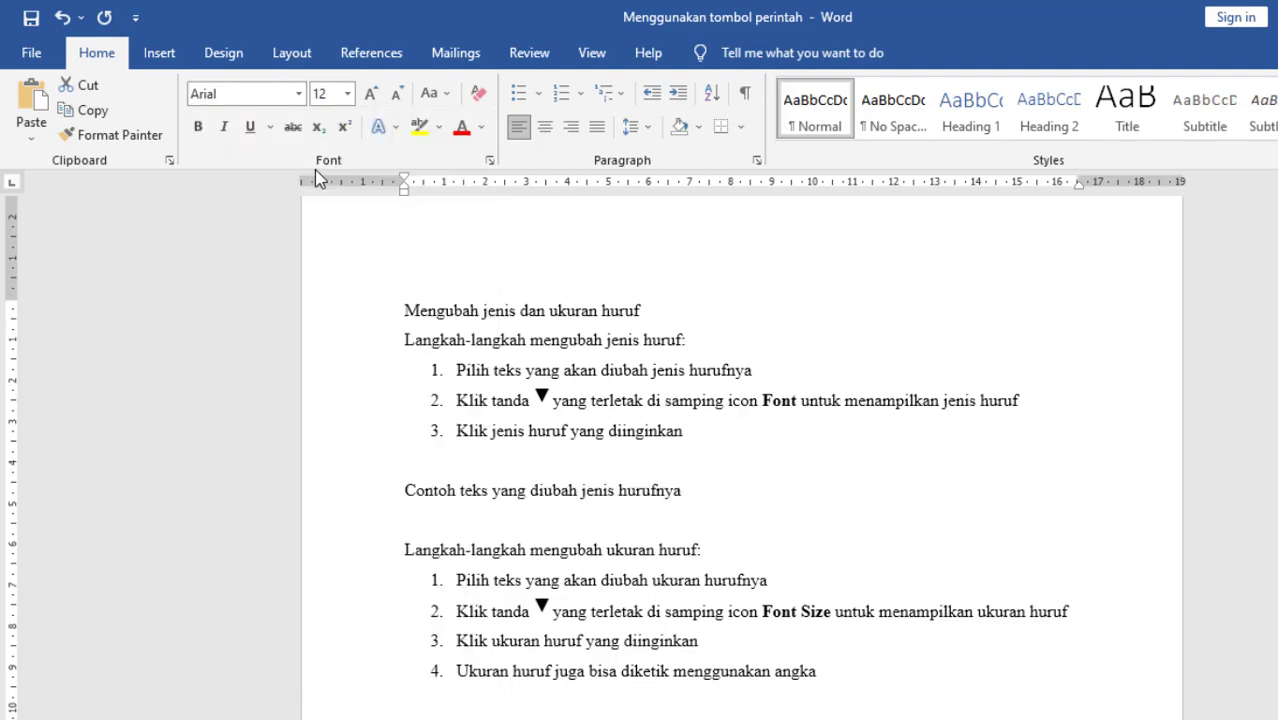
left_click(491, 498)
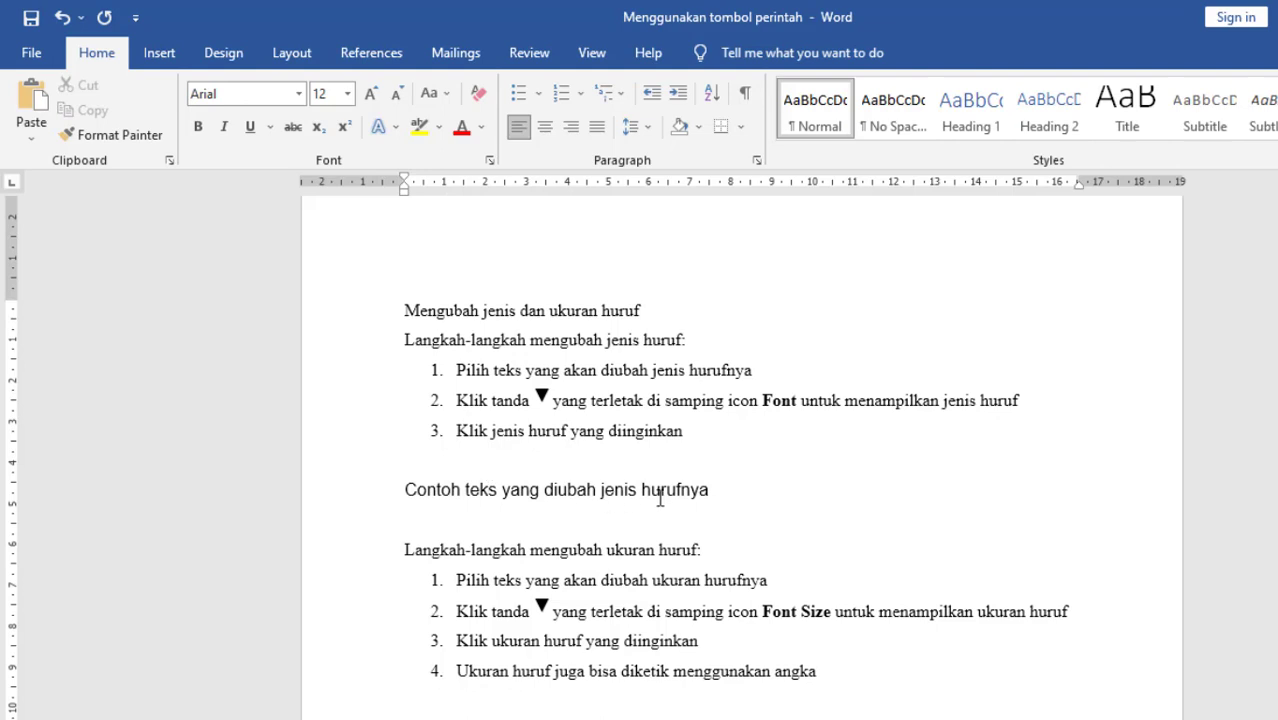
left_click_drag(730, 493, 468, 487)
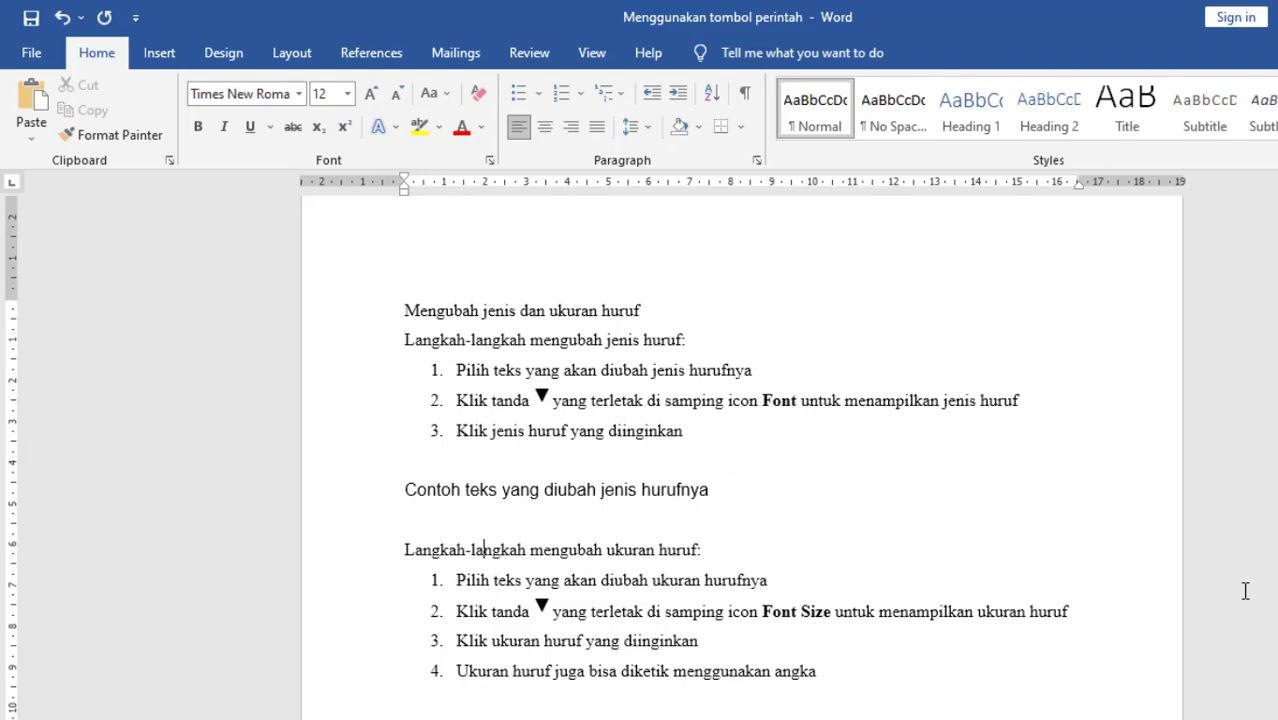
Select the sample line "Contoh teks yang diubah ukuran hurufnya" and set its font size to 20
scroll(449, 312, "down", 3)
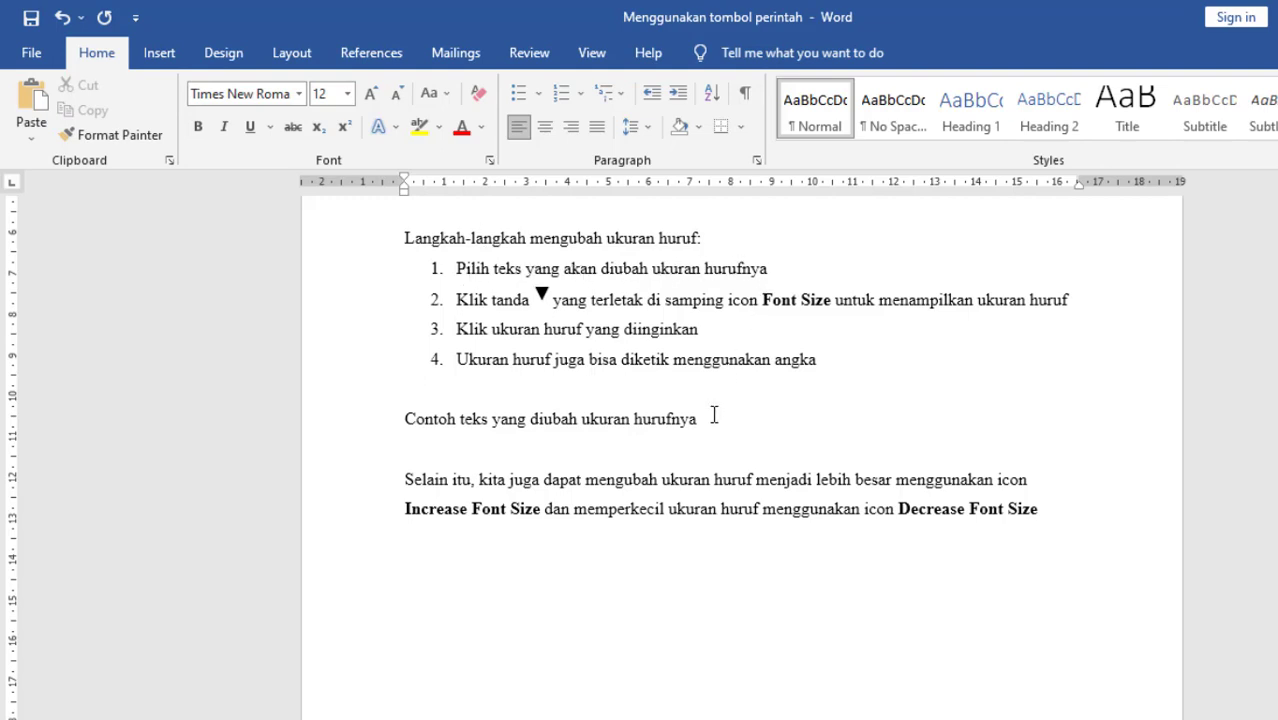
left_click_drag(714, 416, 405, 421)
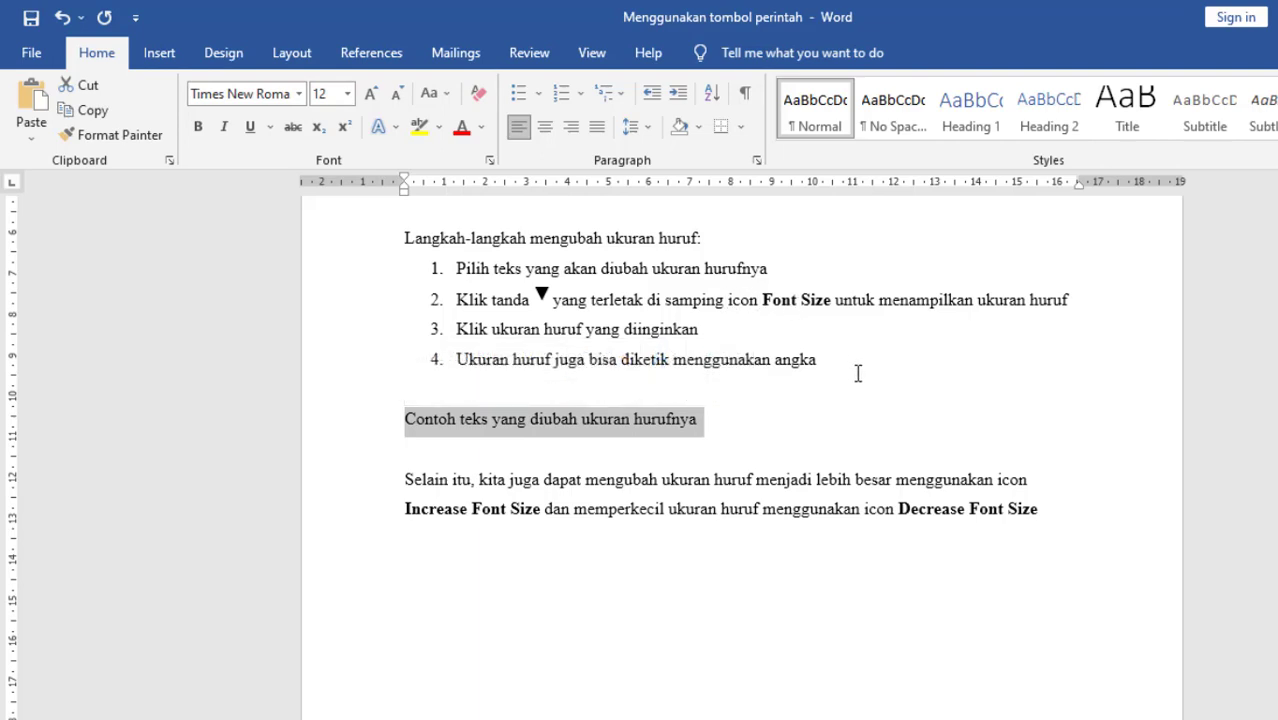
left_click(347, 96)
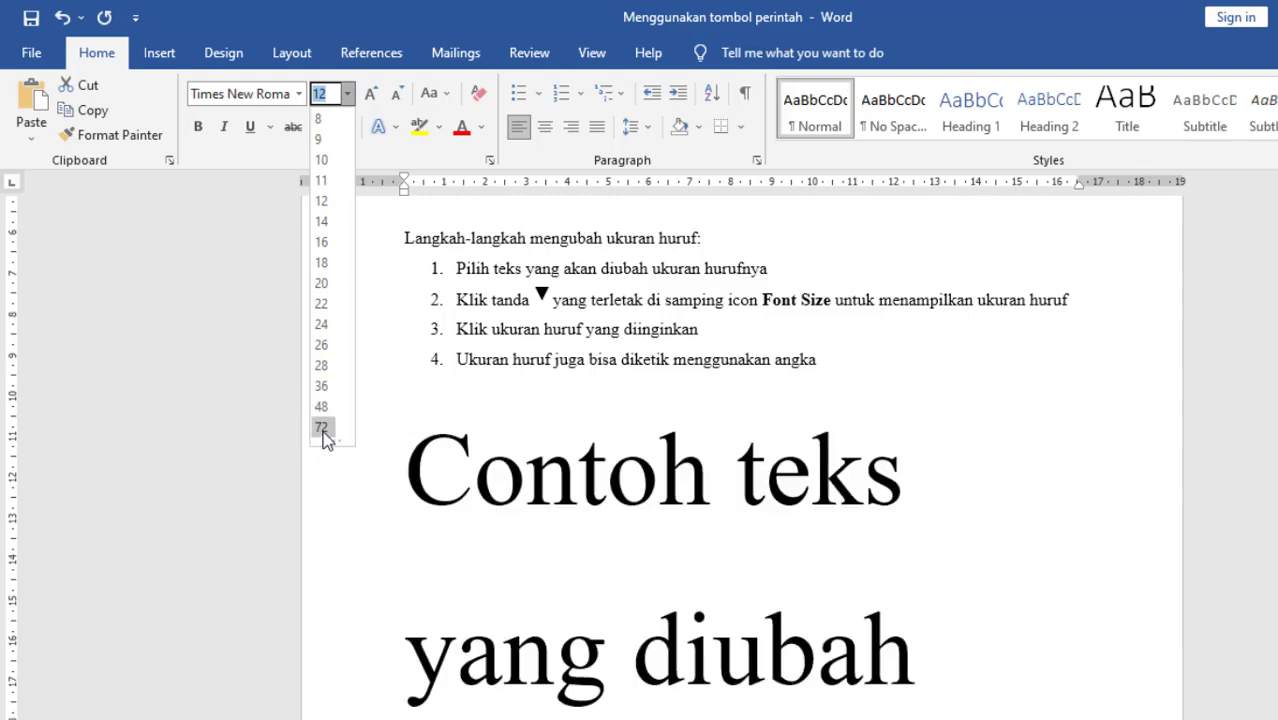
left_click(321, 285)
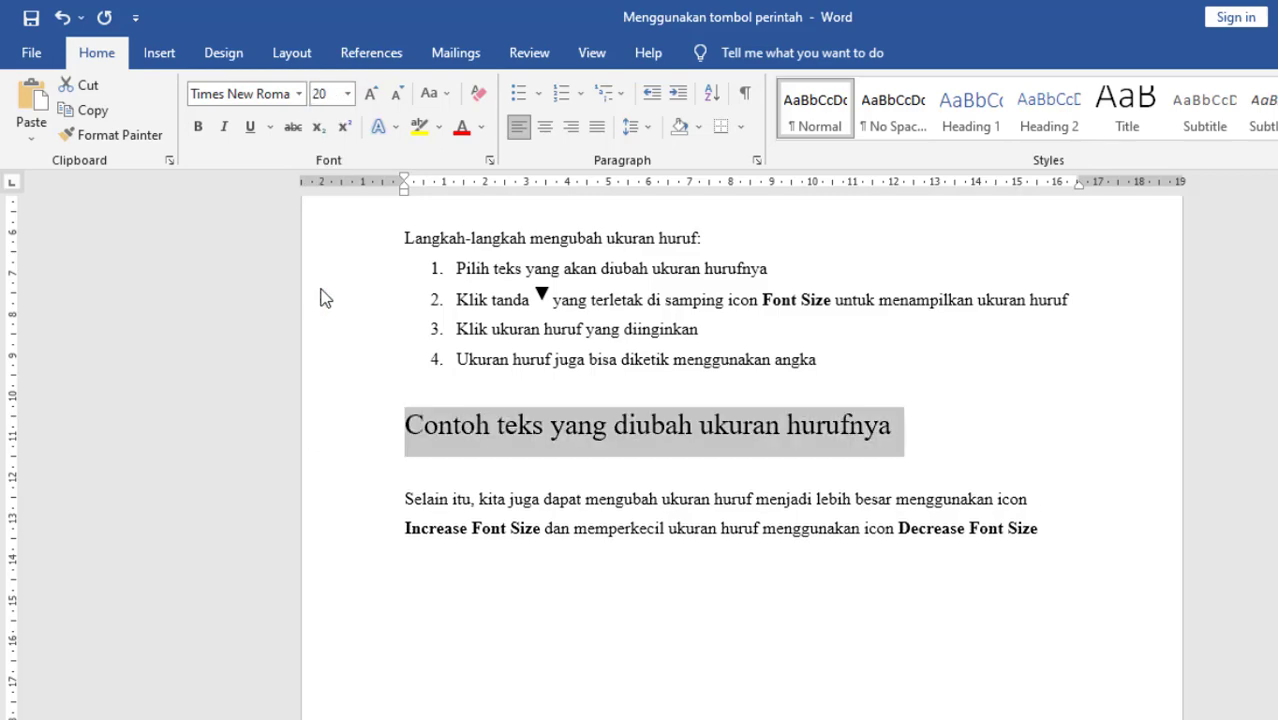
Set the selected sample line's font size to the custom value 100
left_click(347, 93)
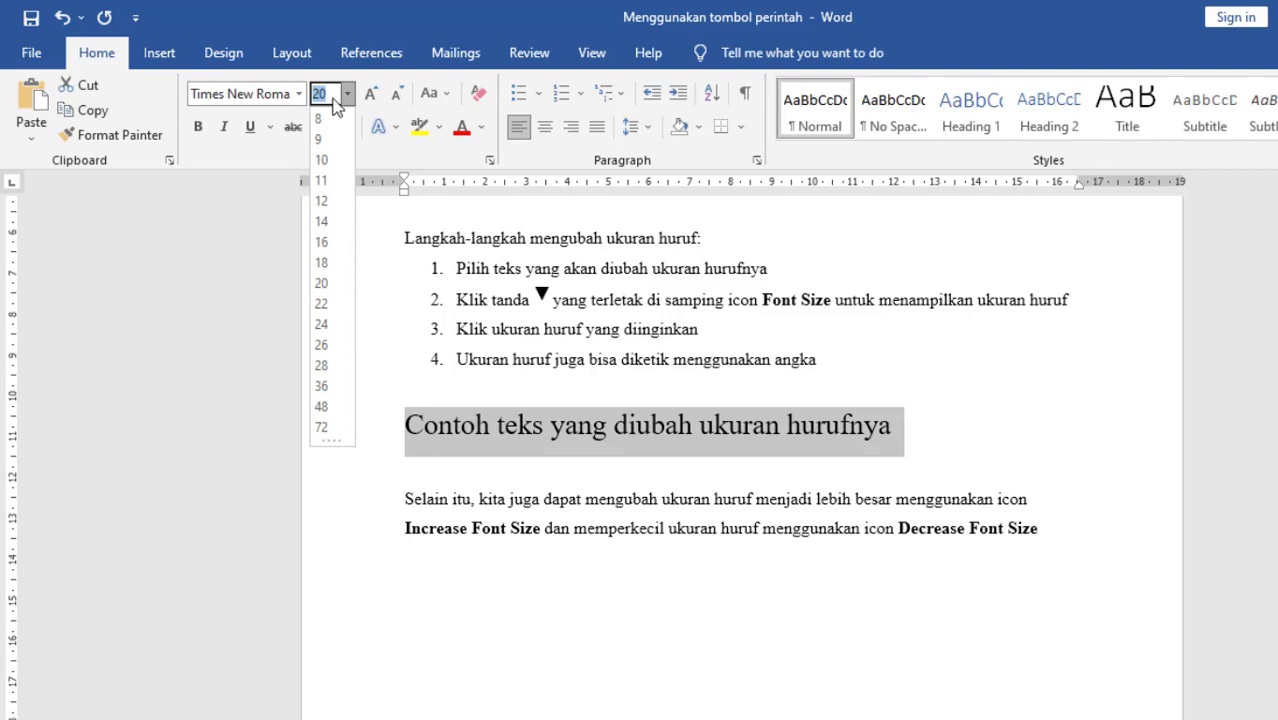
type("100")
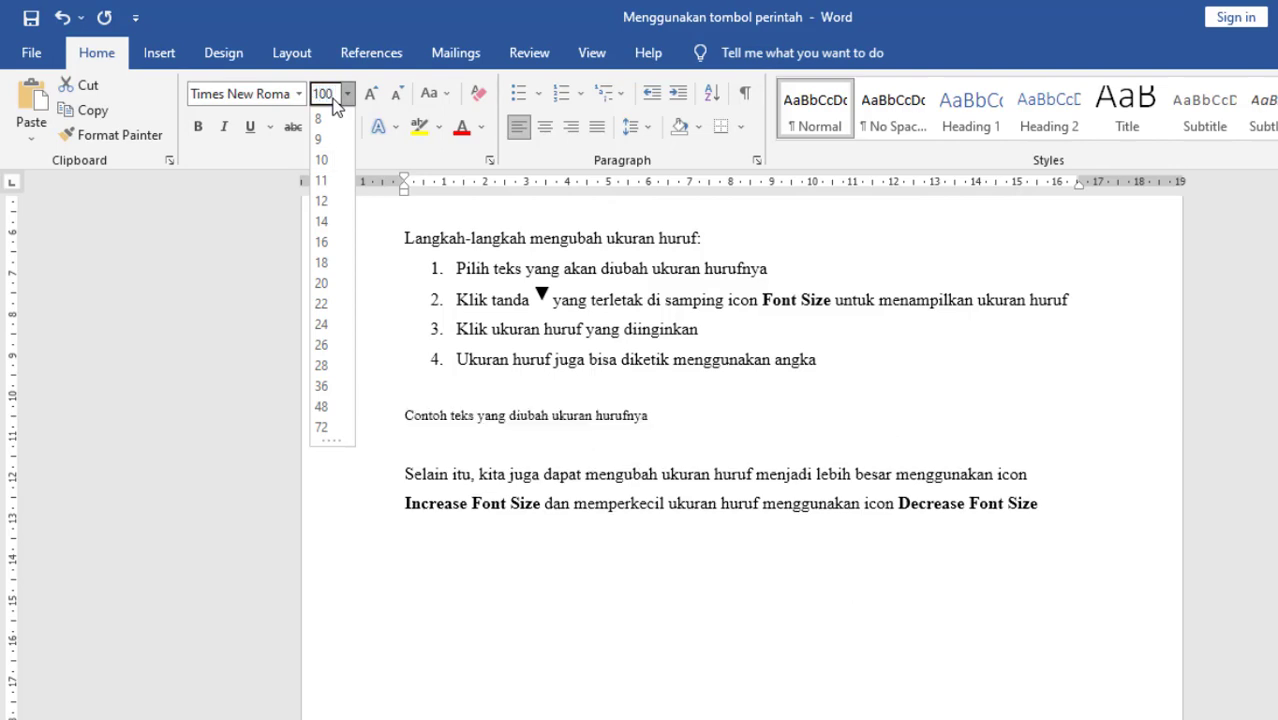
key("Return")
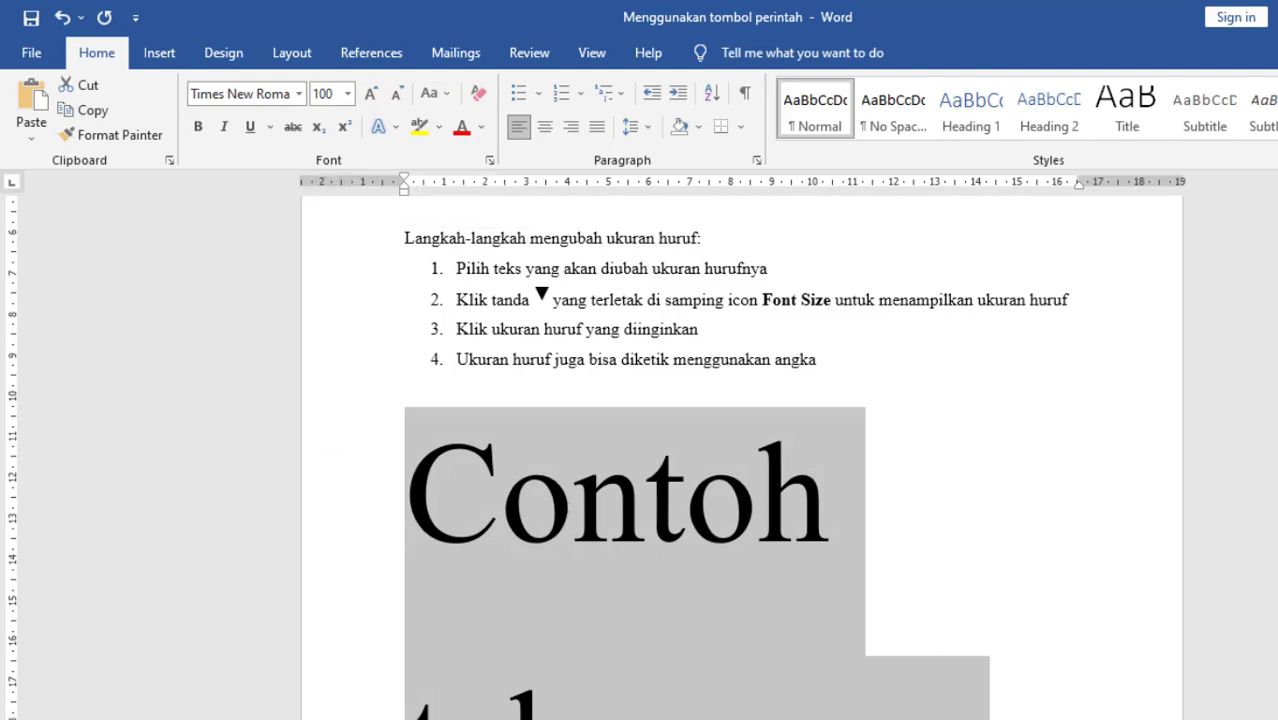
scroll(640, 450, "down", 3)
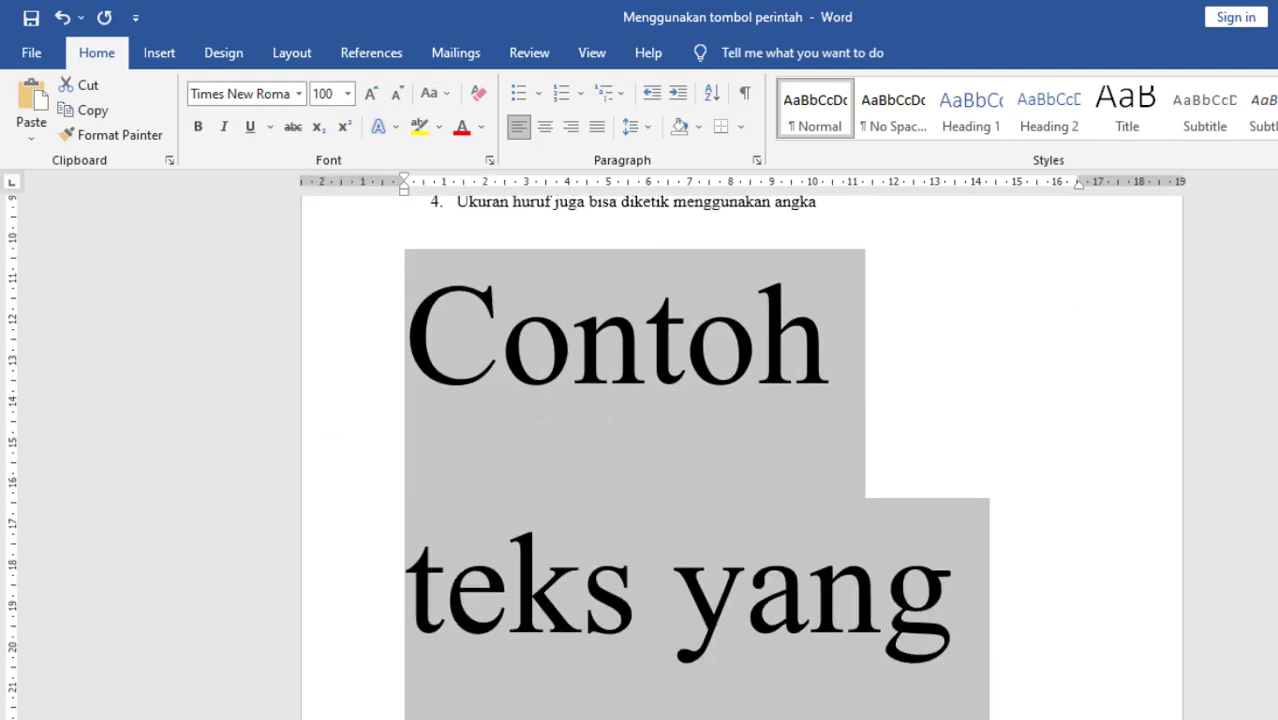
Set the font size of the selected line "Contoh teks yang diubah ukuran hurufnya" to 22
left_click(338, 97)
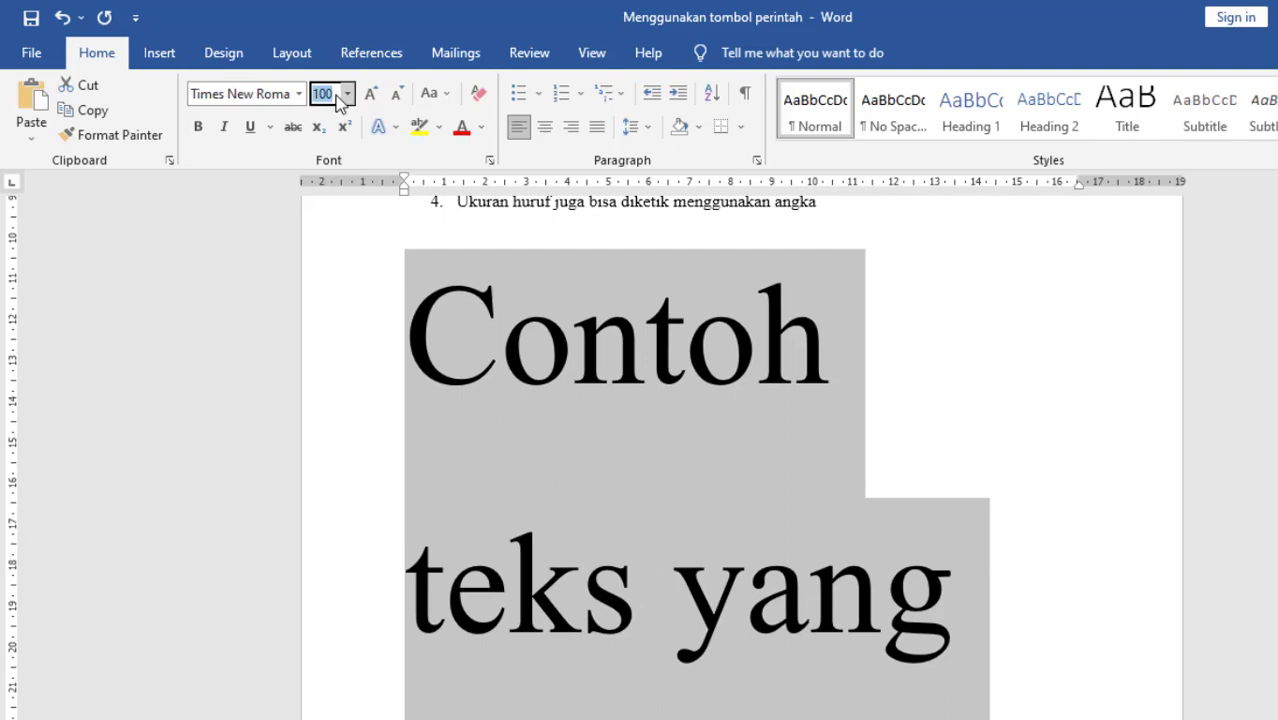
type("22")
key("Return")
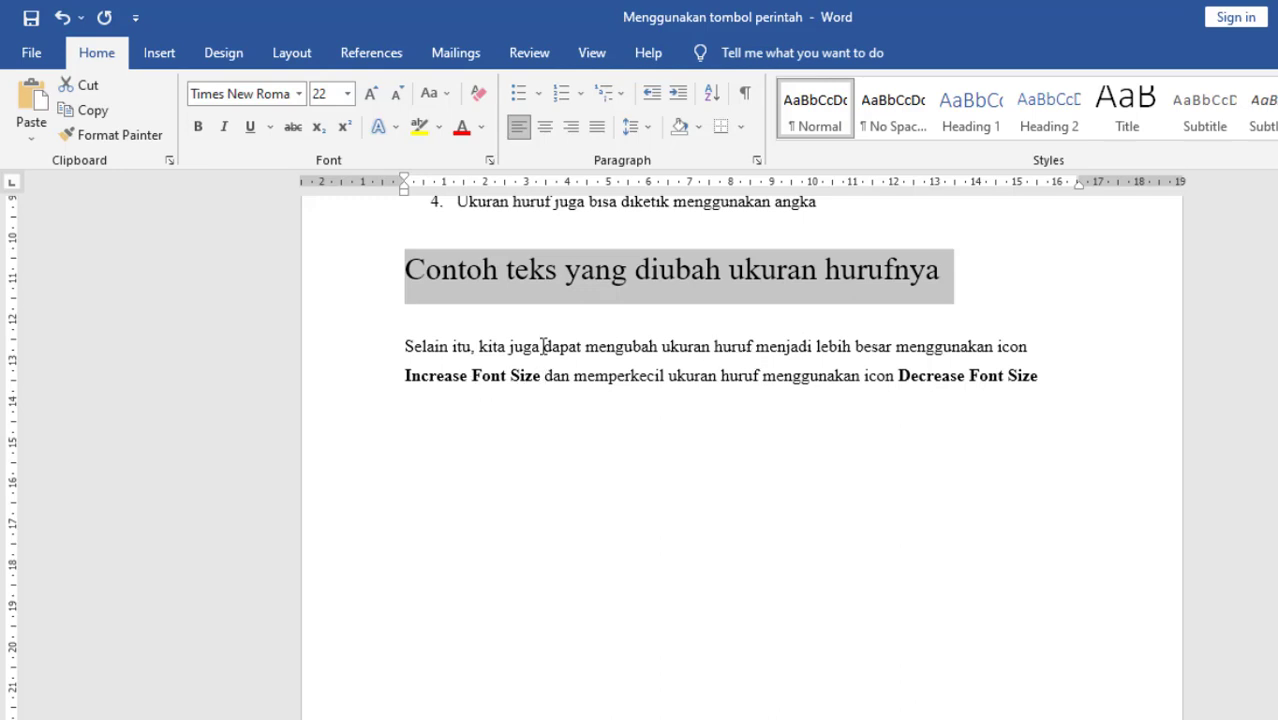
Enlarge the selected sample line three steps with Increase Font Size, to size 28
left_click(371, 100)
left_click(371, 100)
left_click(371, 100)
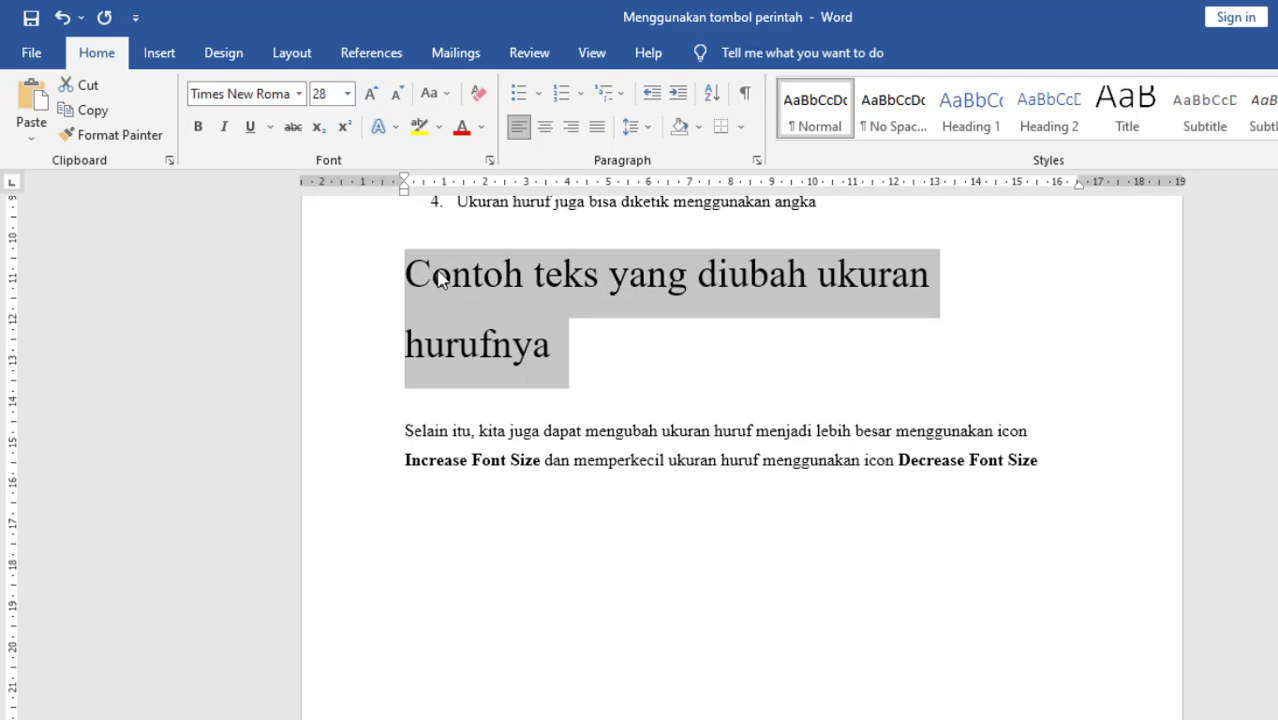
Shrink the selected sample line five steps with Decrease Font Size, to size 18, and deselect it
left_click(396, 93)
left_click(397, 104)
left_click(397, 104)
left_click(397, 104)
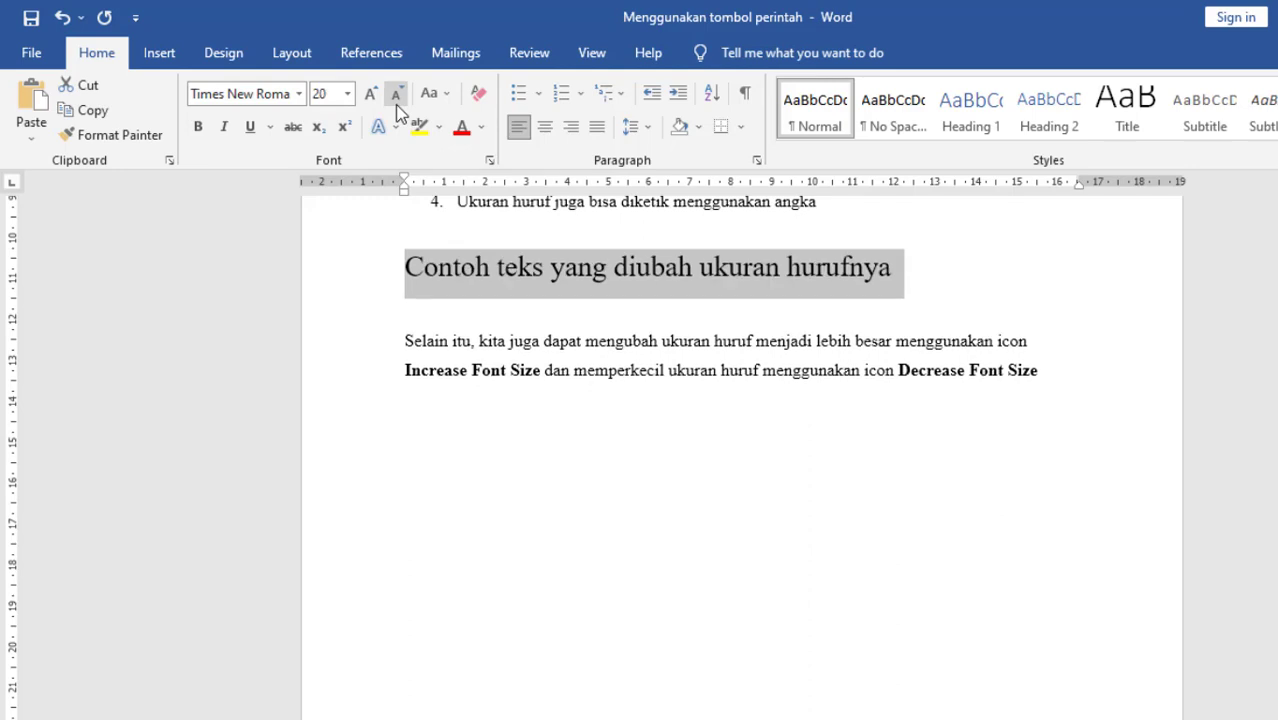
left_click(397, 104)
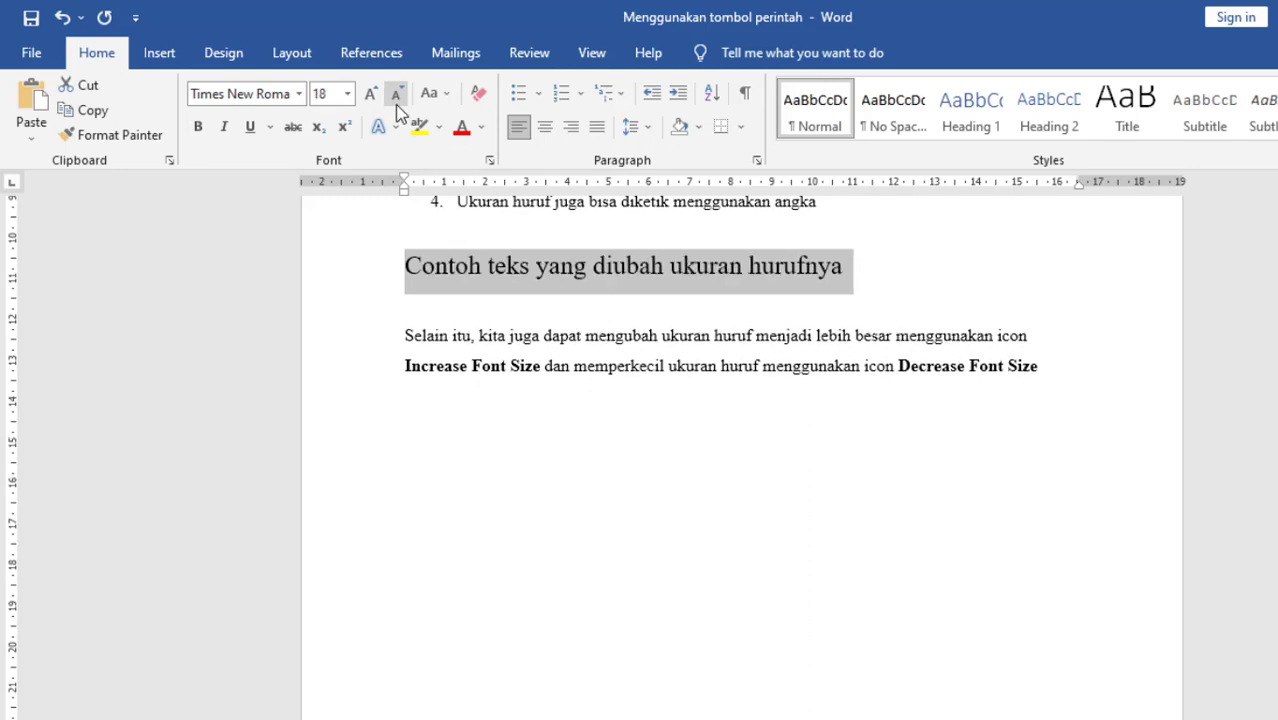
double_click(639, 414)
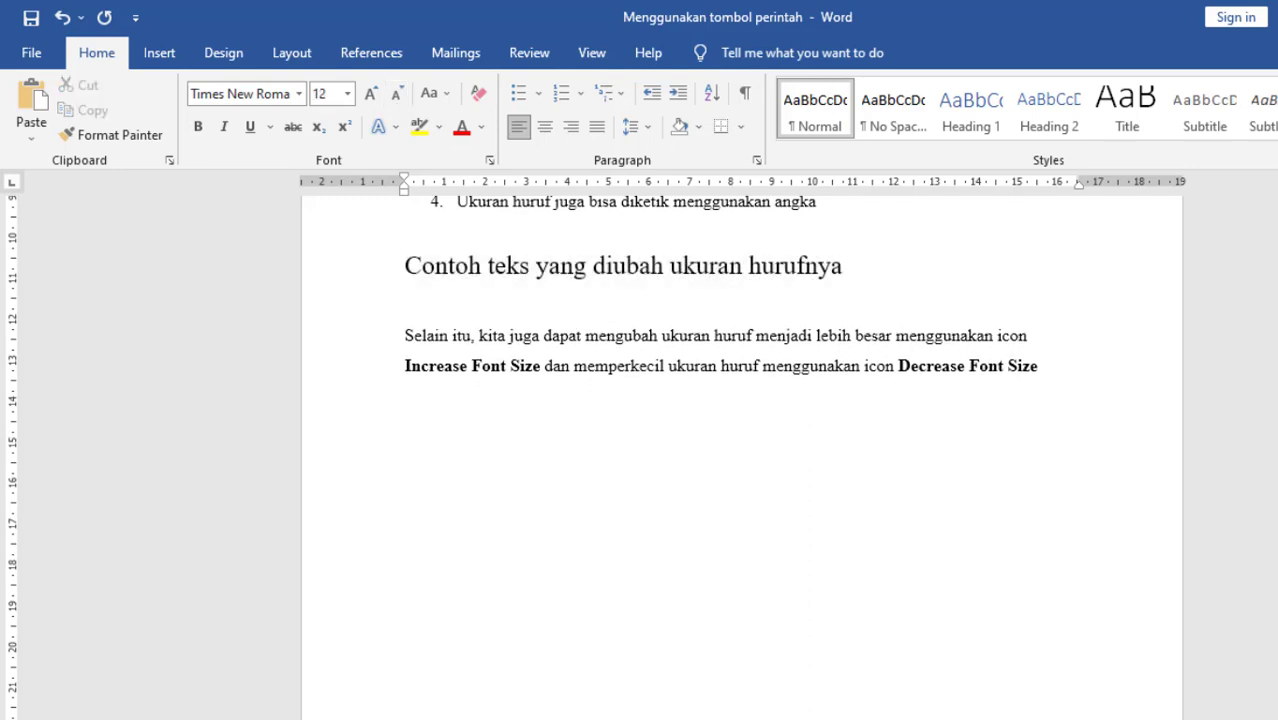
scroll(741, 450, "down", 15)
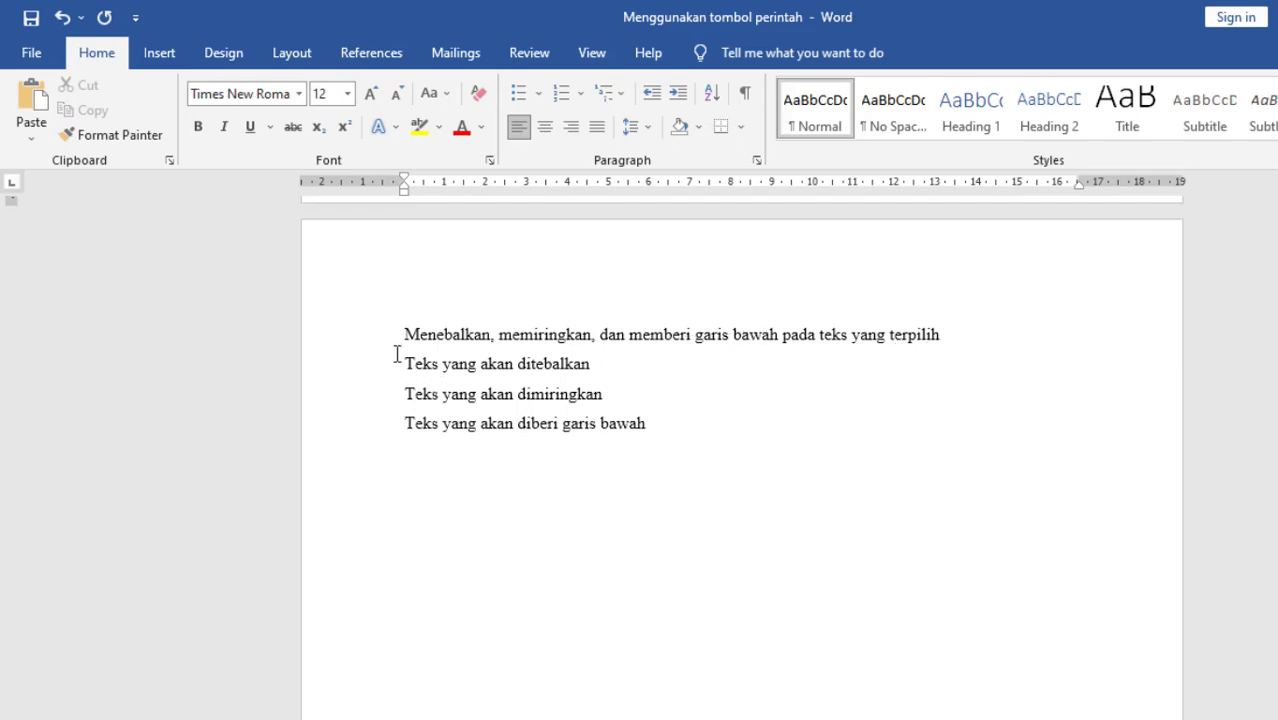
Make the line "Teks yang akan ditebalkan" bold and deselect it
left_click_drag(400, 363, 588, 366)
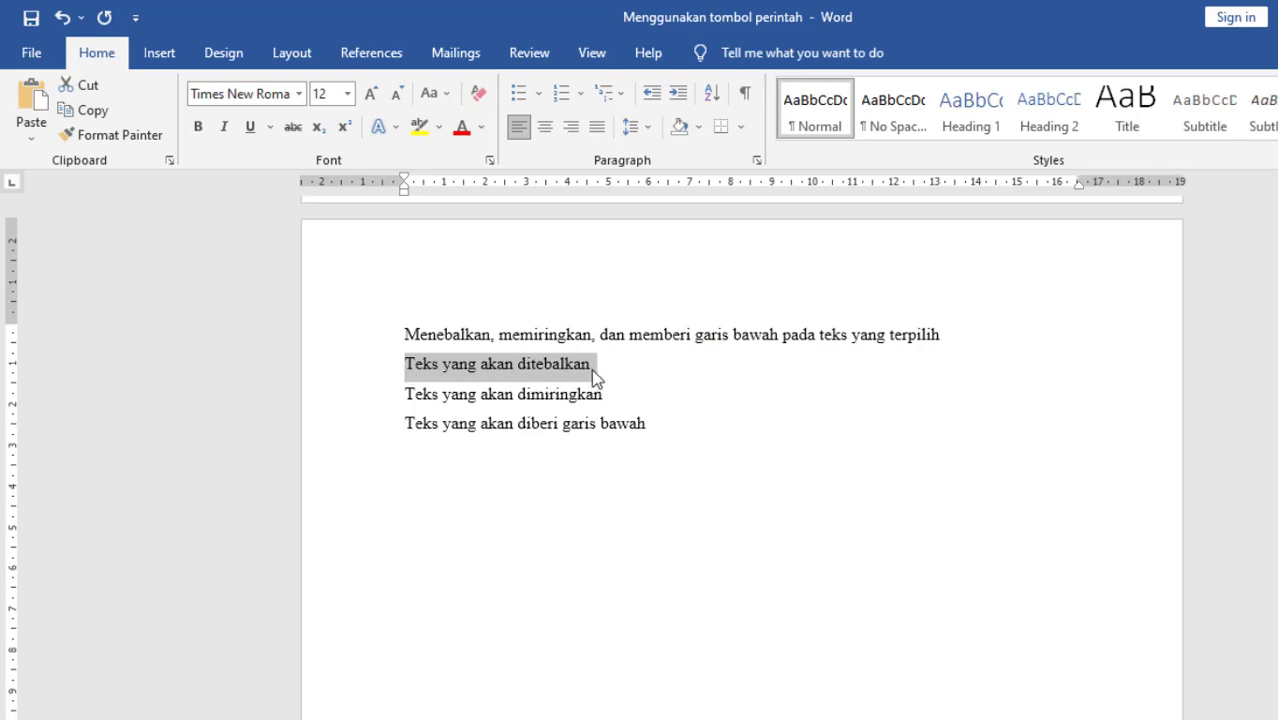
left_click(203, 138)
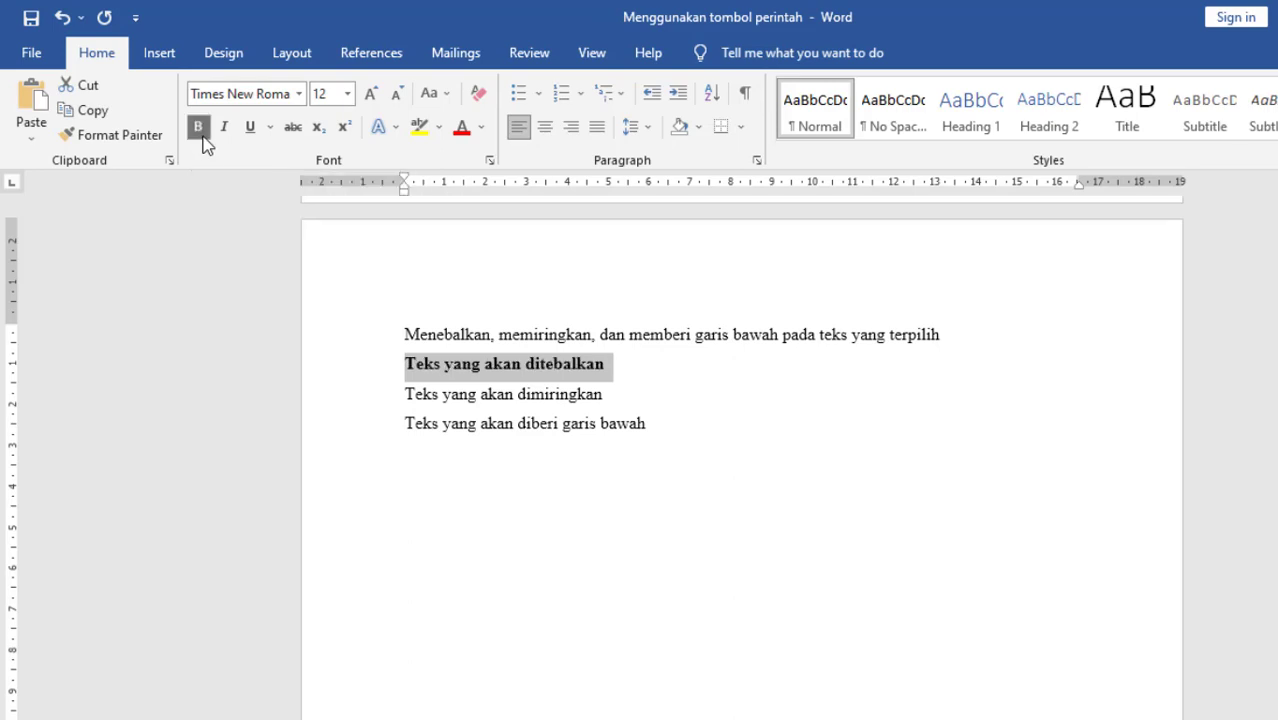
left_click(496, 428)
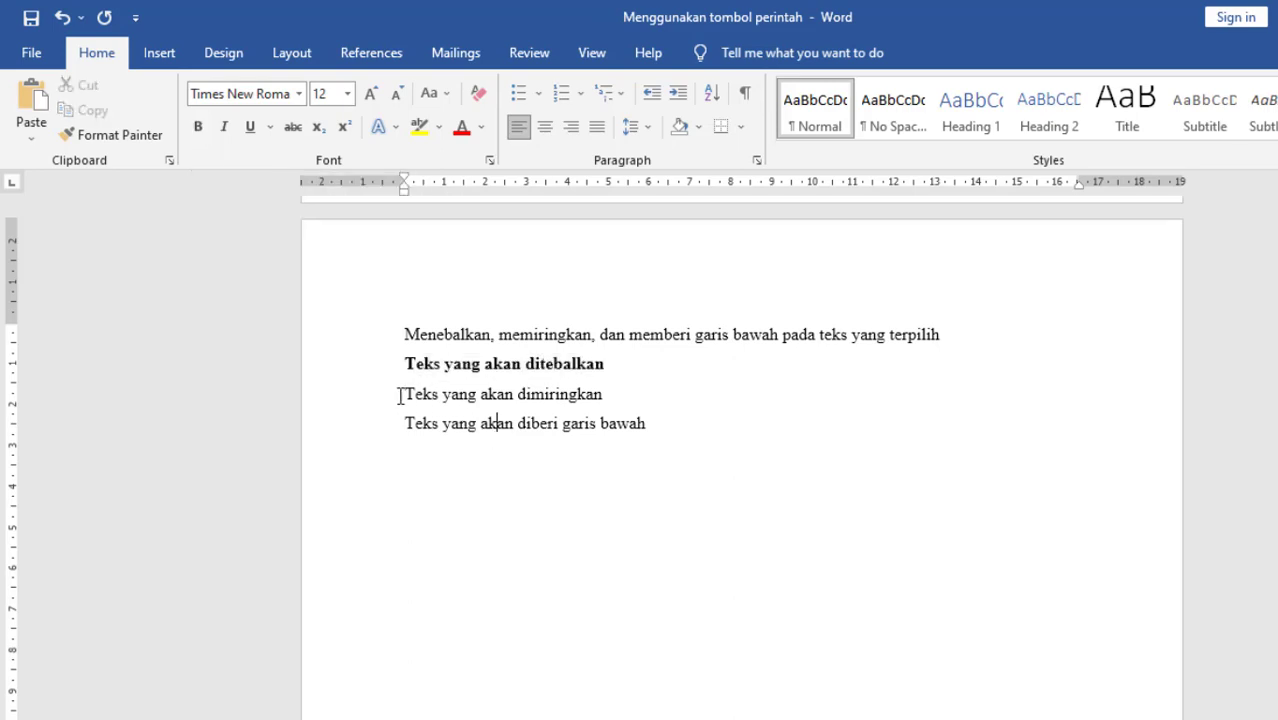
Italicise the line "Teks yang akan dimiringkan" and deselect it
left_click_drag(405, 394, 603, 401)
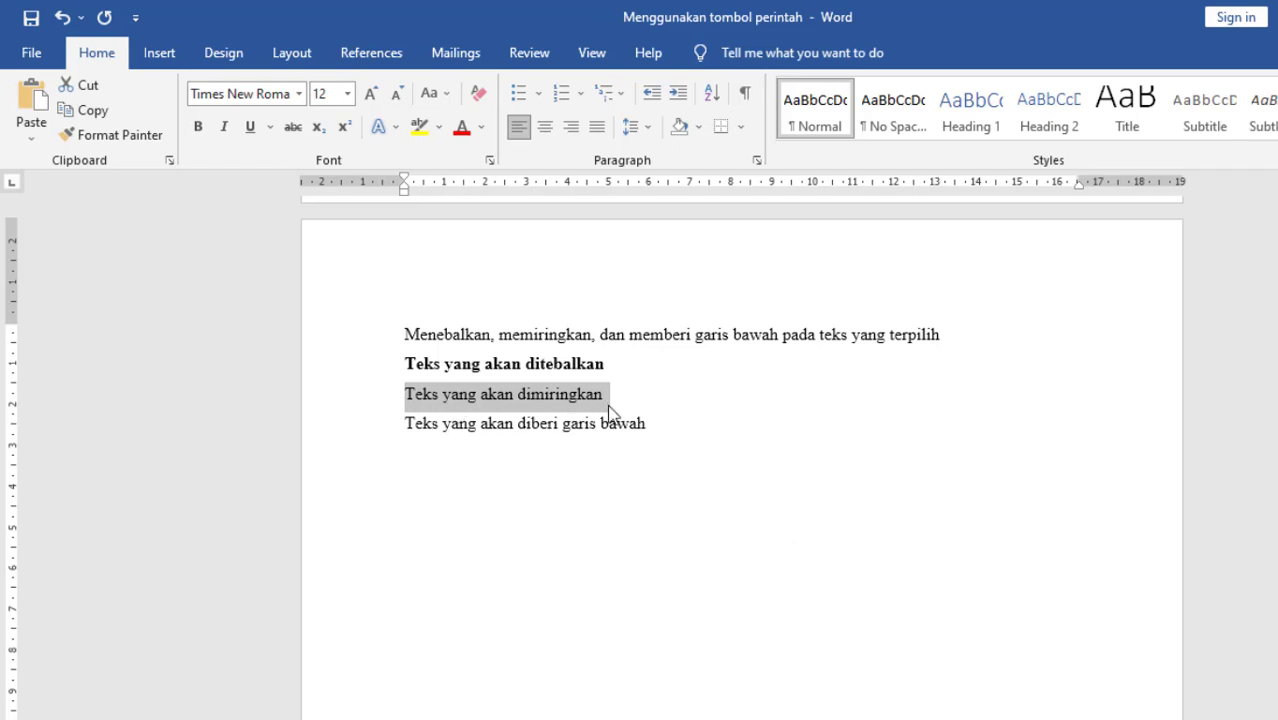
left_click(219, 132)
left_click(497, 477)
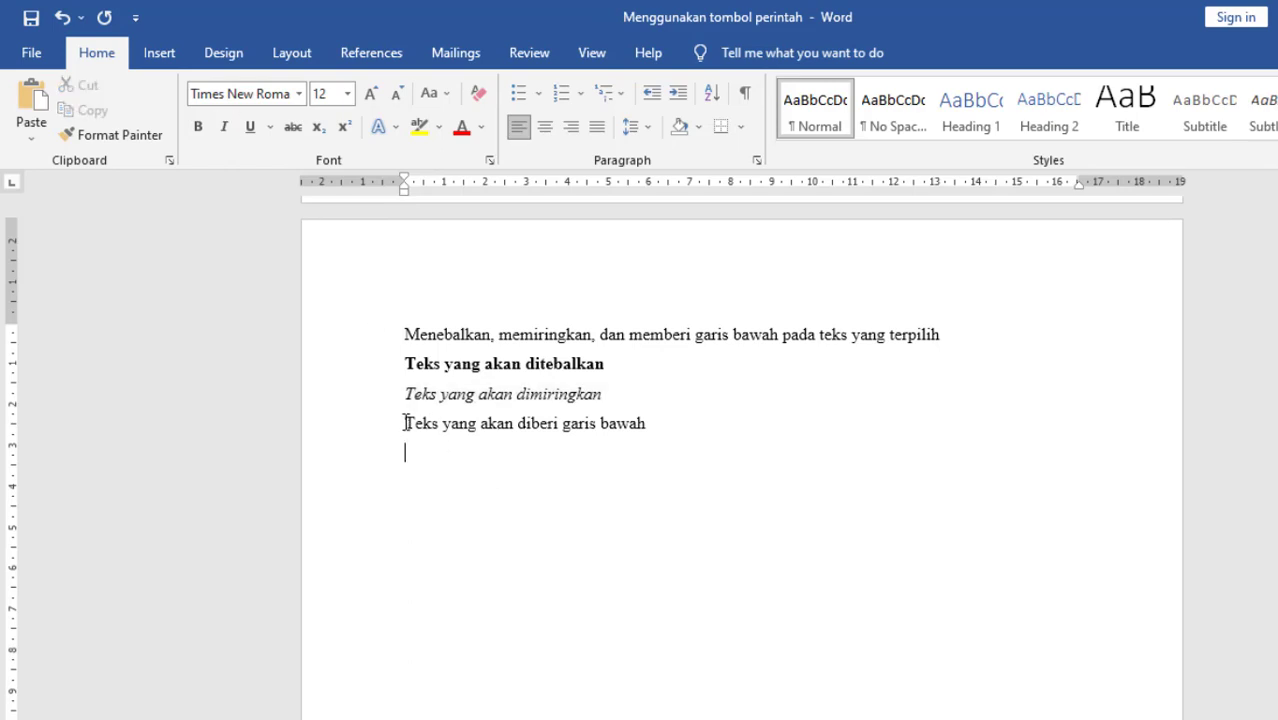
Underline the line "Teks yang akan diberi garis bawah" and deselect it
left_click_drag(406, 423, 634, 431)
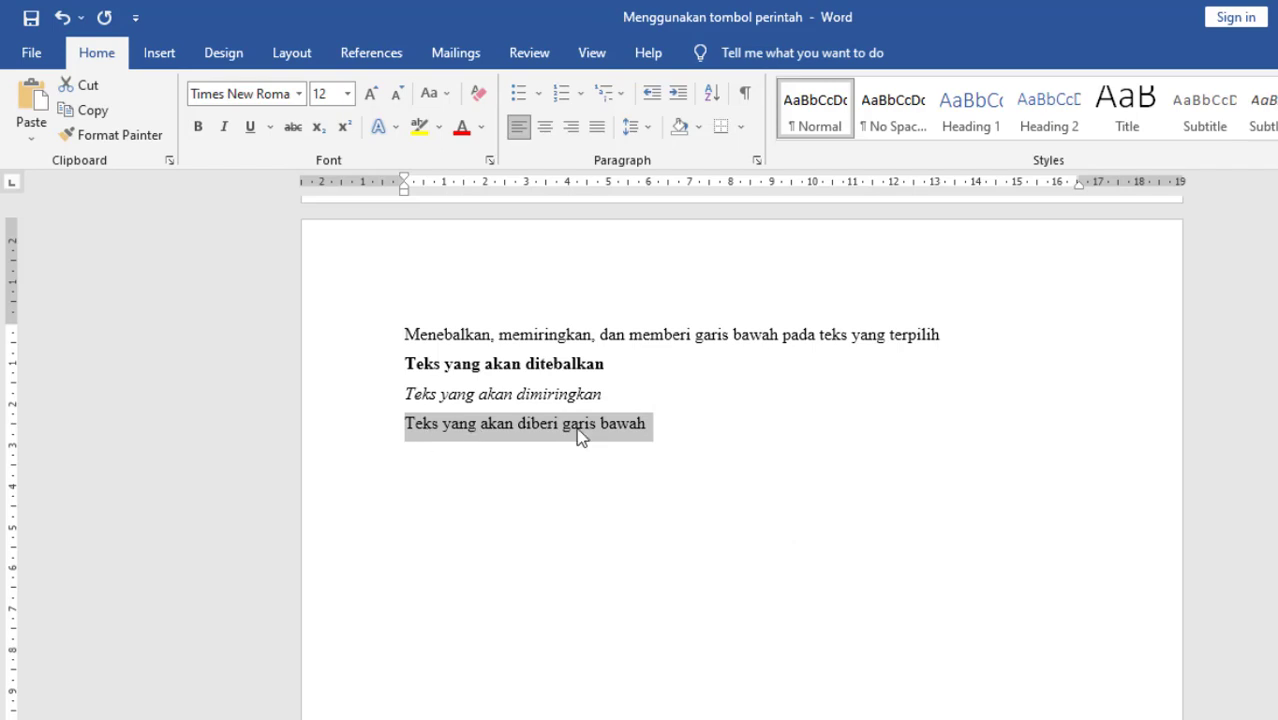
left_click(250, 127)
left_click(659, 468)
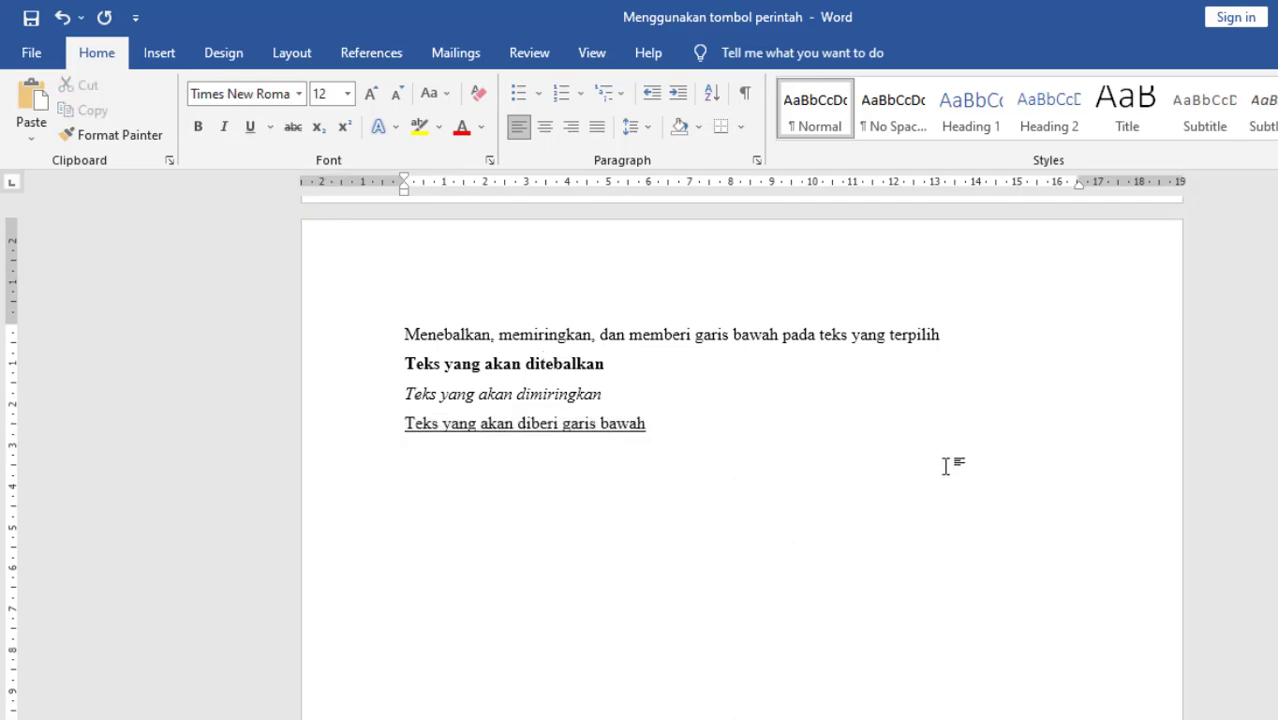
Center the title "Covid-19" in the text alignment section of the document
scroll(612, 420, "down", 12)
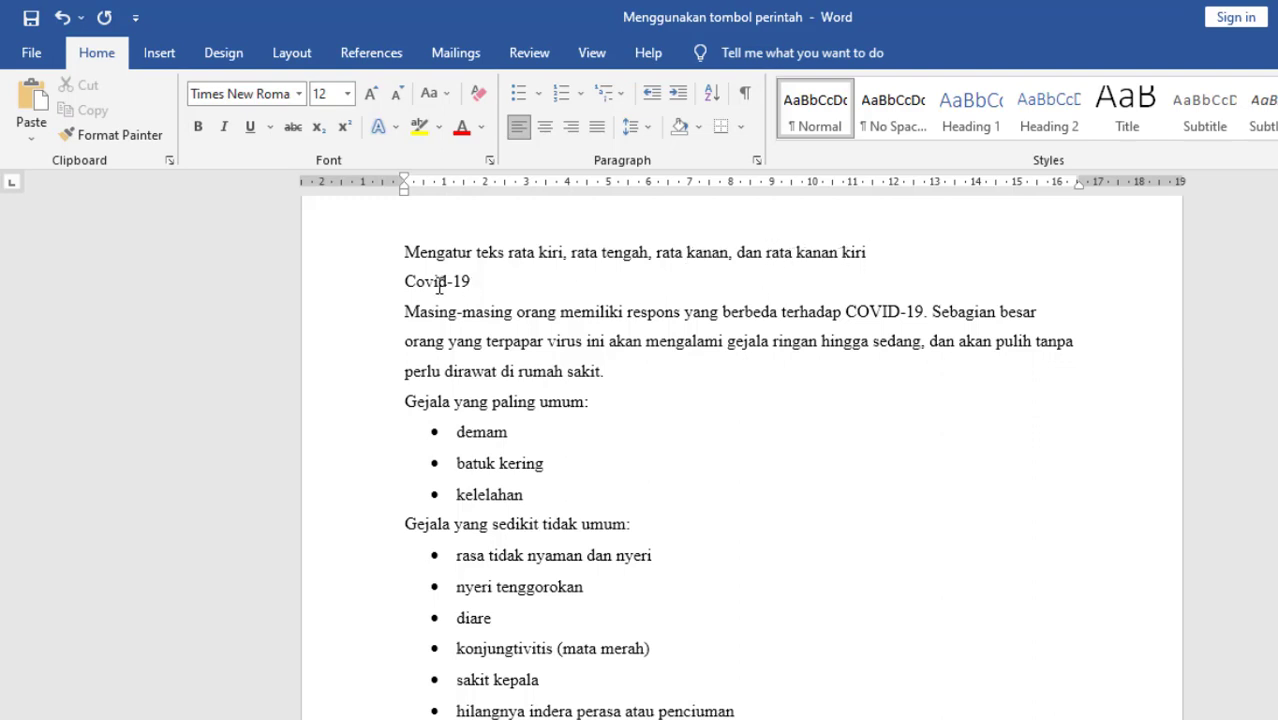
left_click_drag(402, 286, 470, 283)
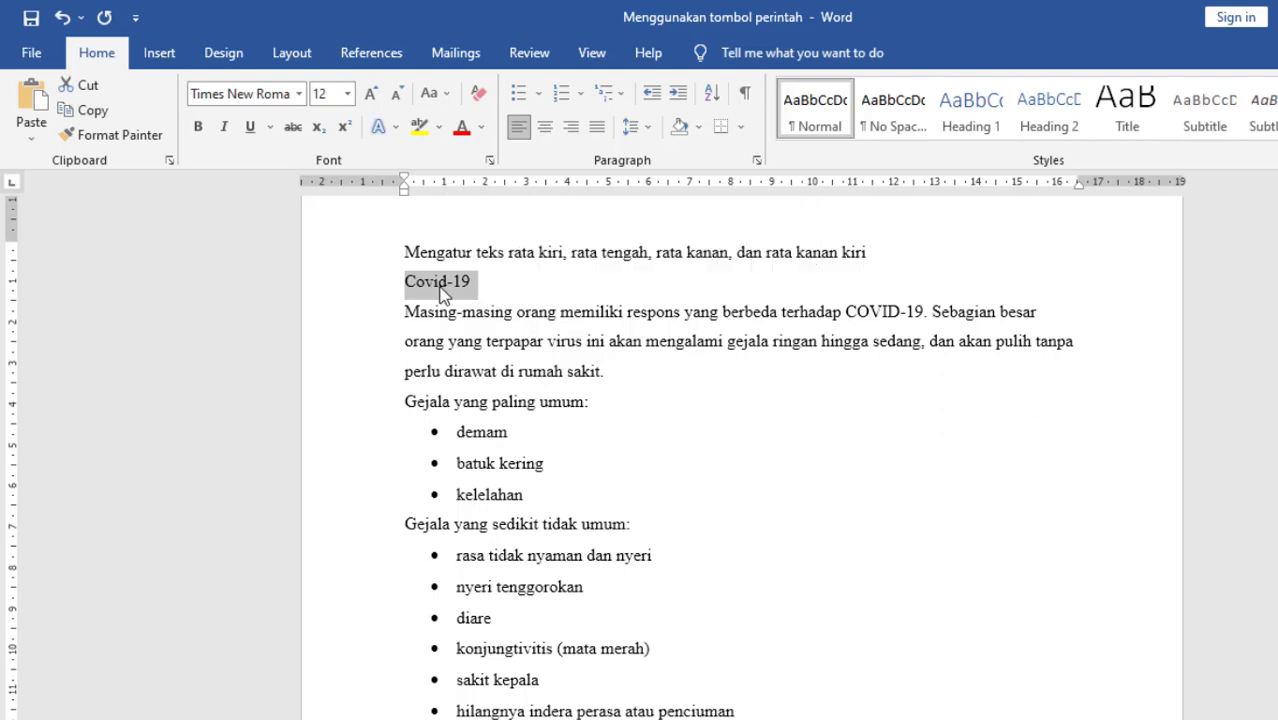
left_click(545, 128)
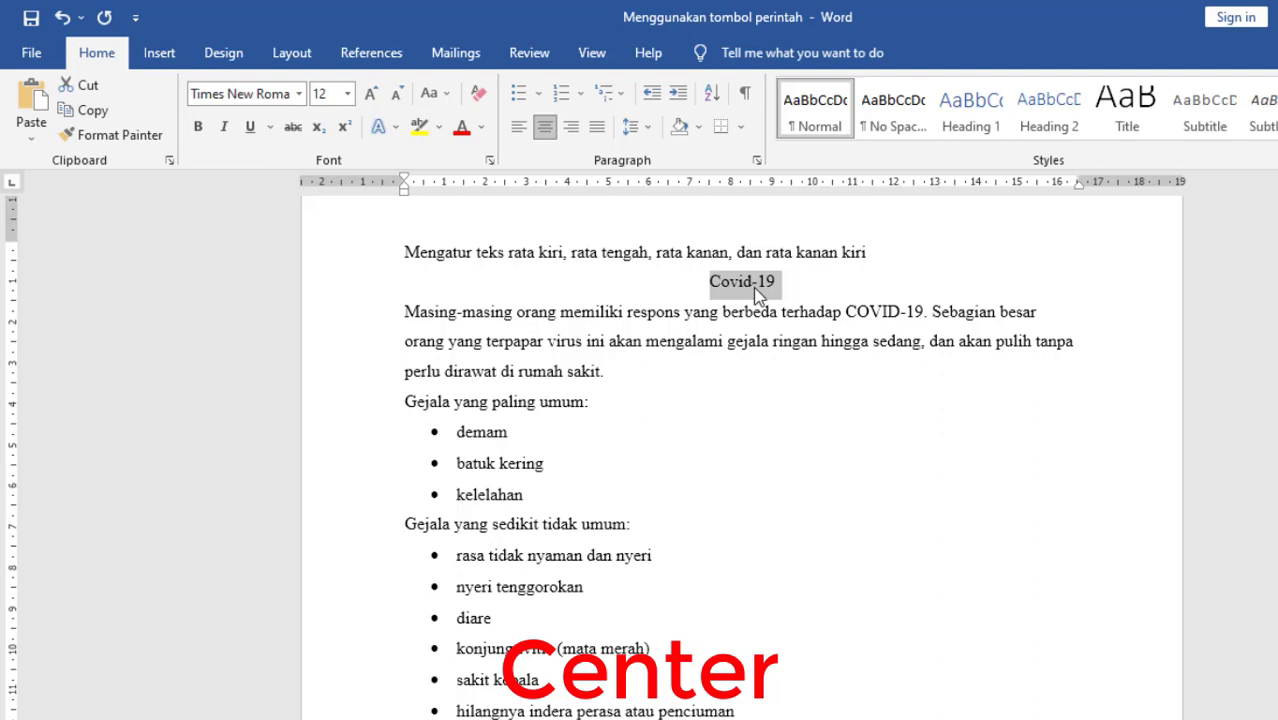
left_click(741, 356)
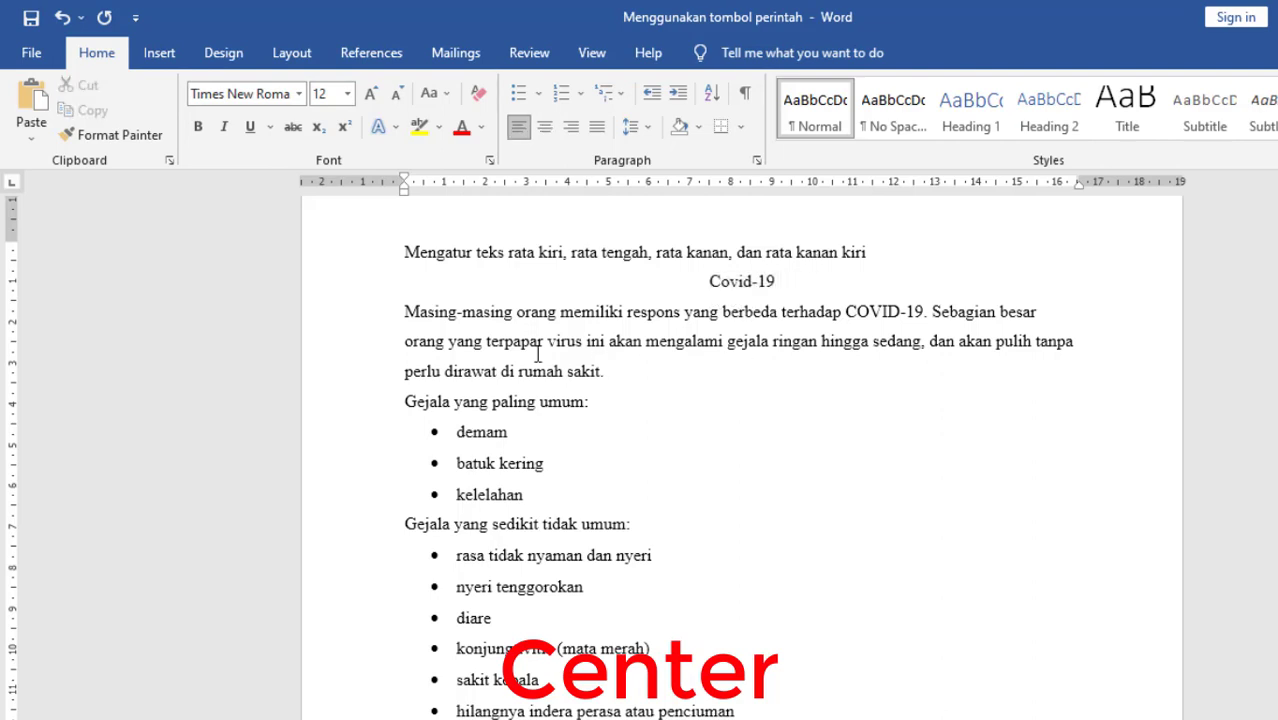
Justify the paragraph beginning "Masing-masing orang" below the Covid-19 title and deselect it
left_click_drag(403, 313, 648, 370)
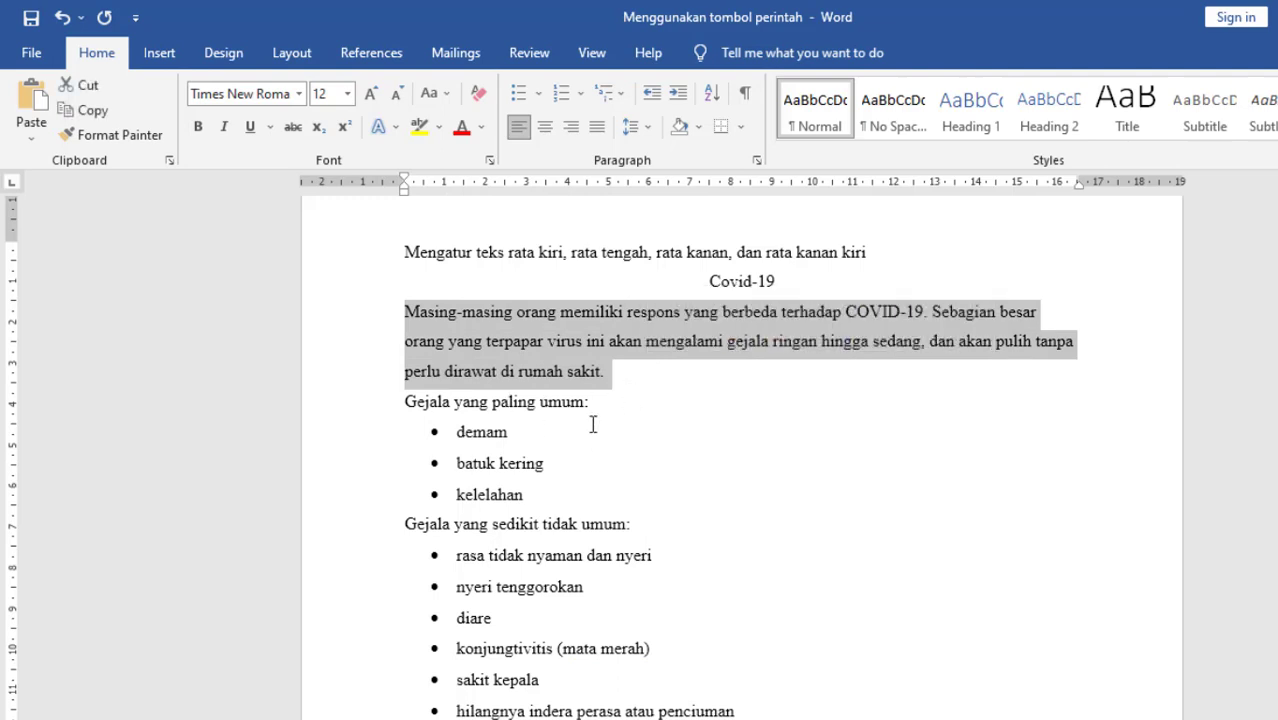
left_click(597, 130)
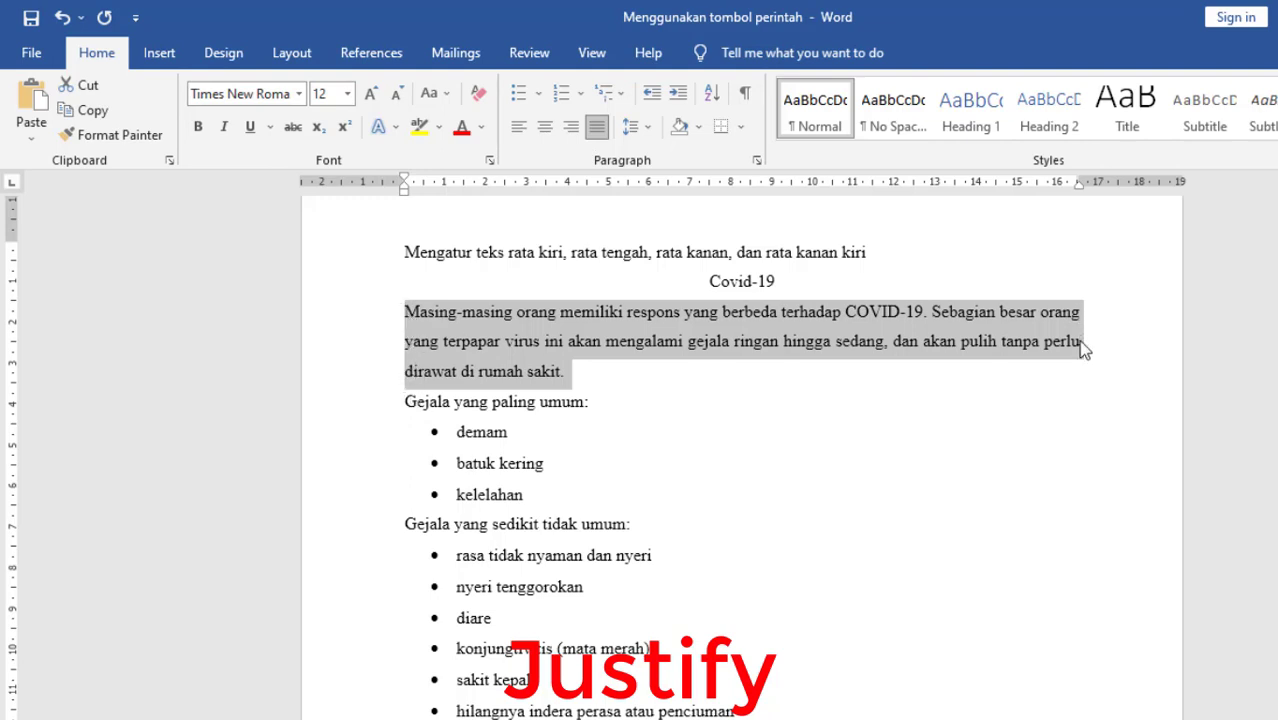
left_click(970, 430)
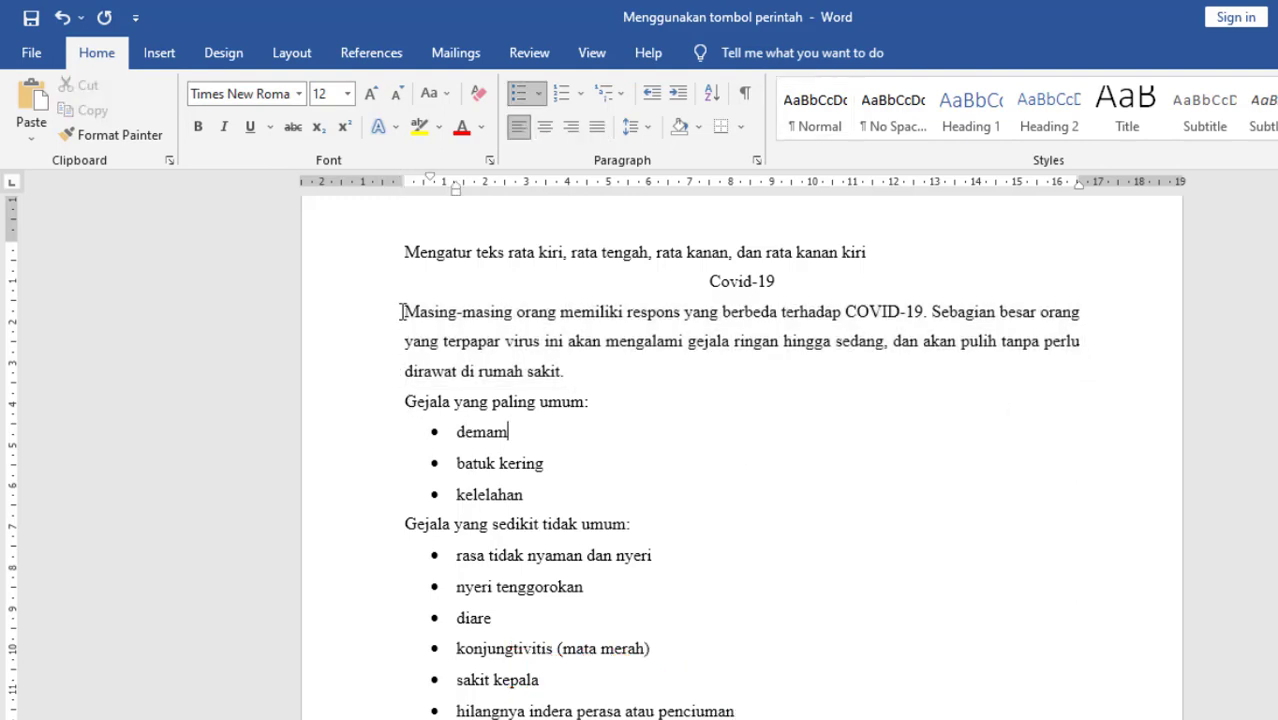
Left-align the paragraph beginning "Masing-masing orang" below the Covid-19 title, and finally right-align it
left_click_drag(404, 318, 573, 371)
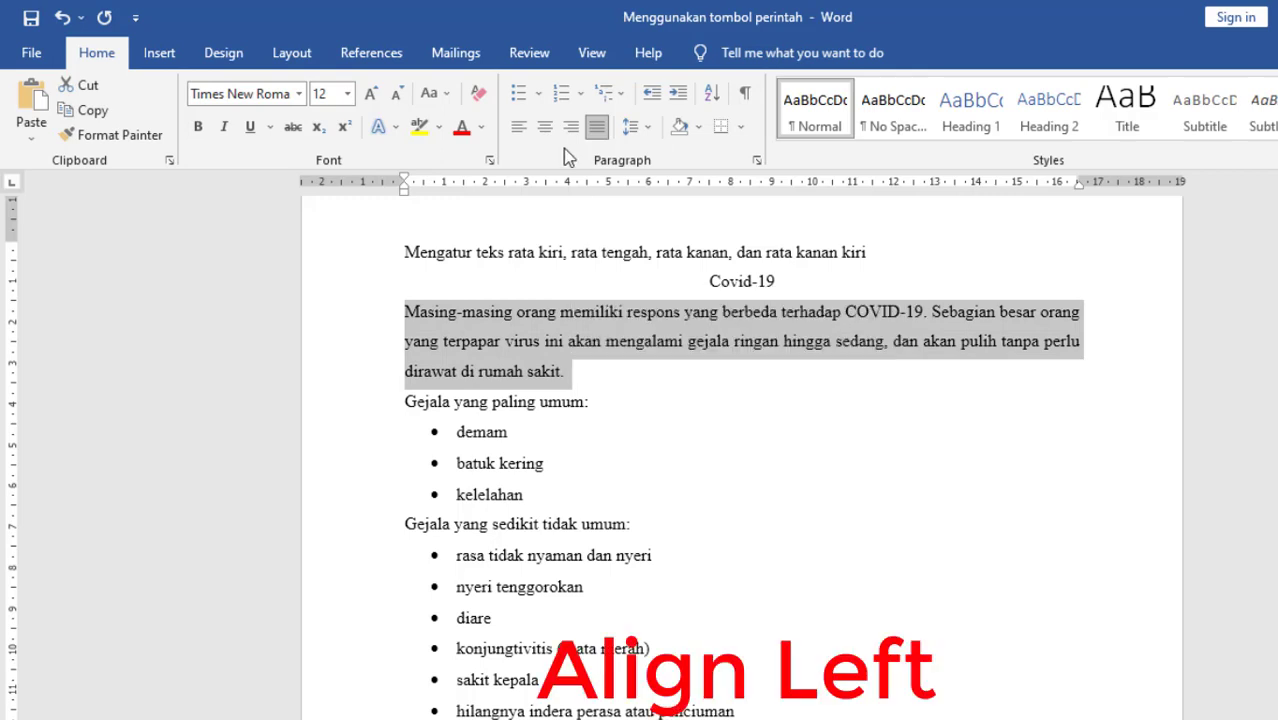
left_click(520, 134)
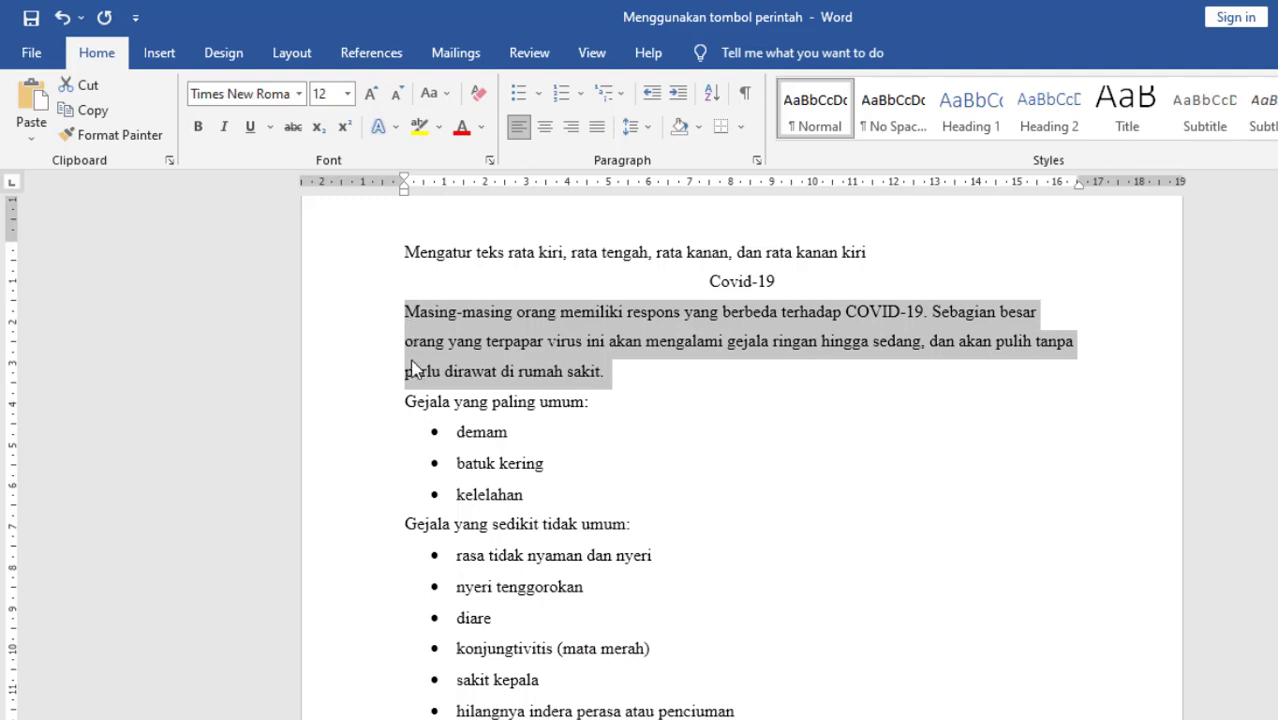
left_click(578, 132)
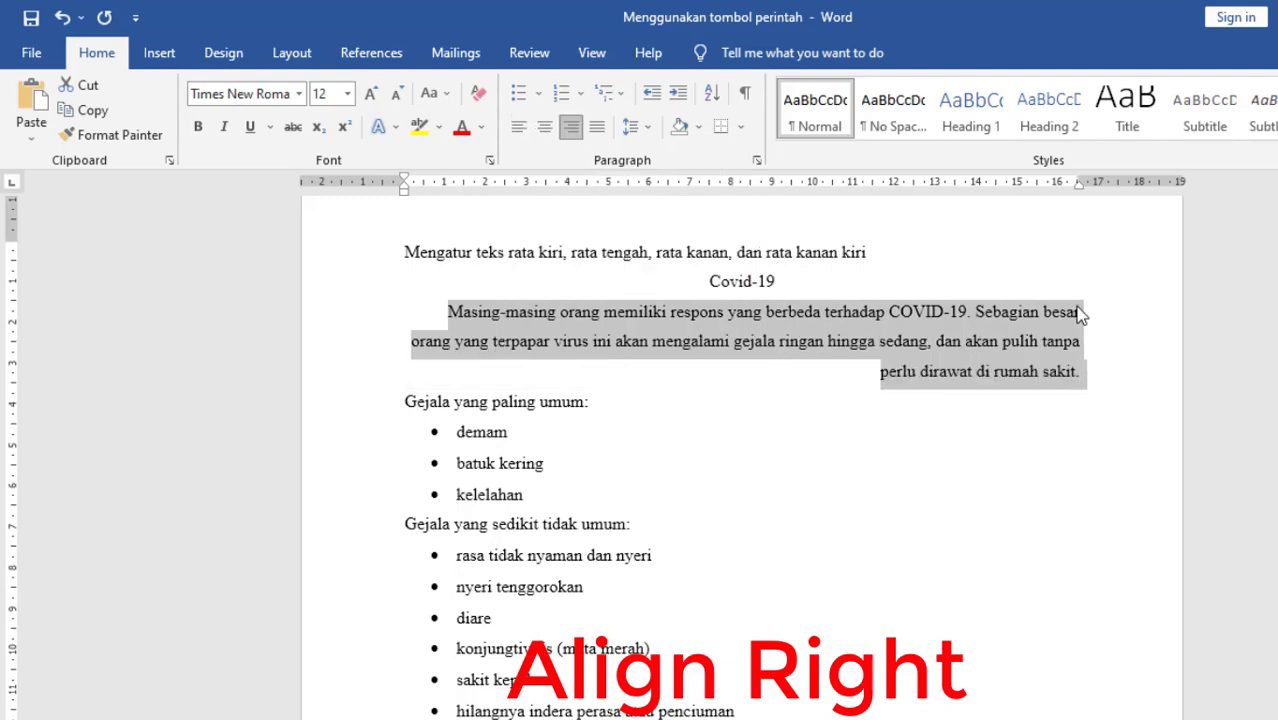
left_click(895, 492)
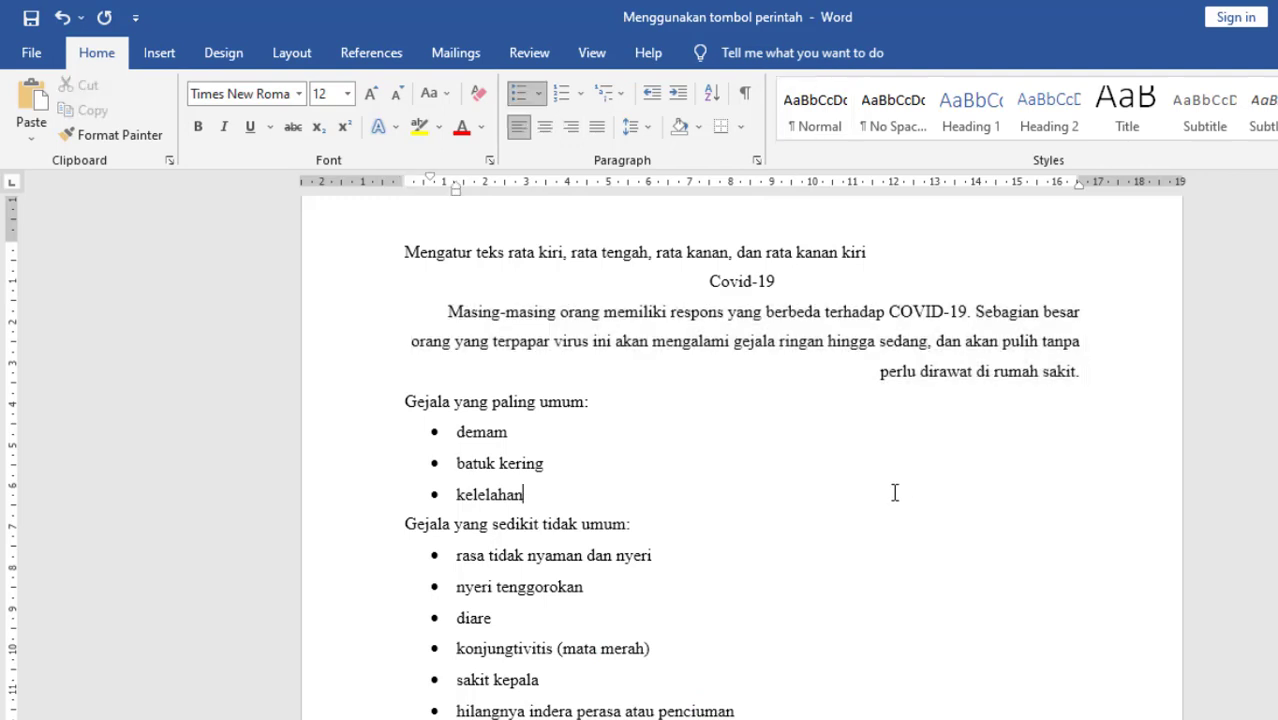
triple_click(895, 492)
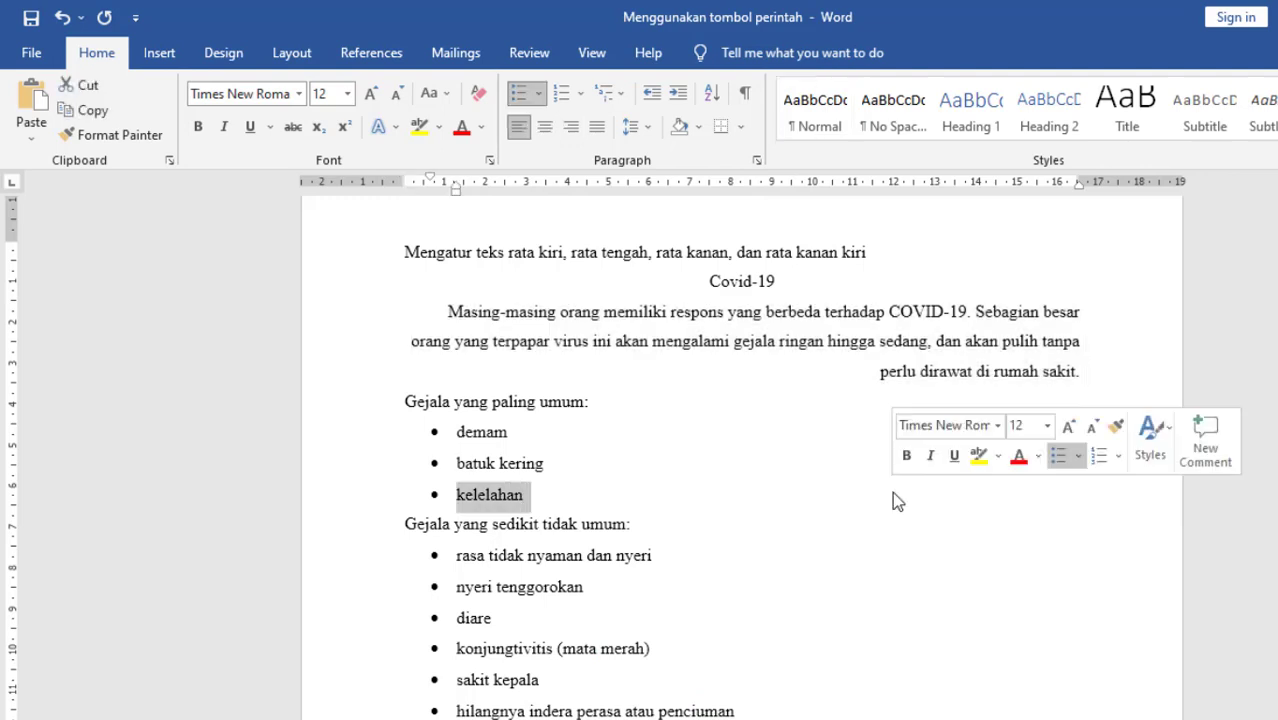